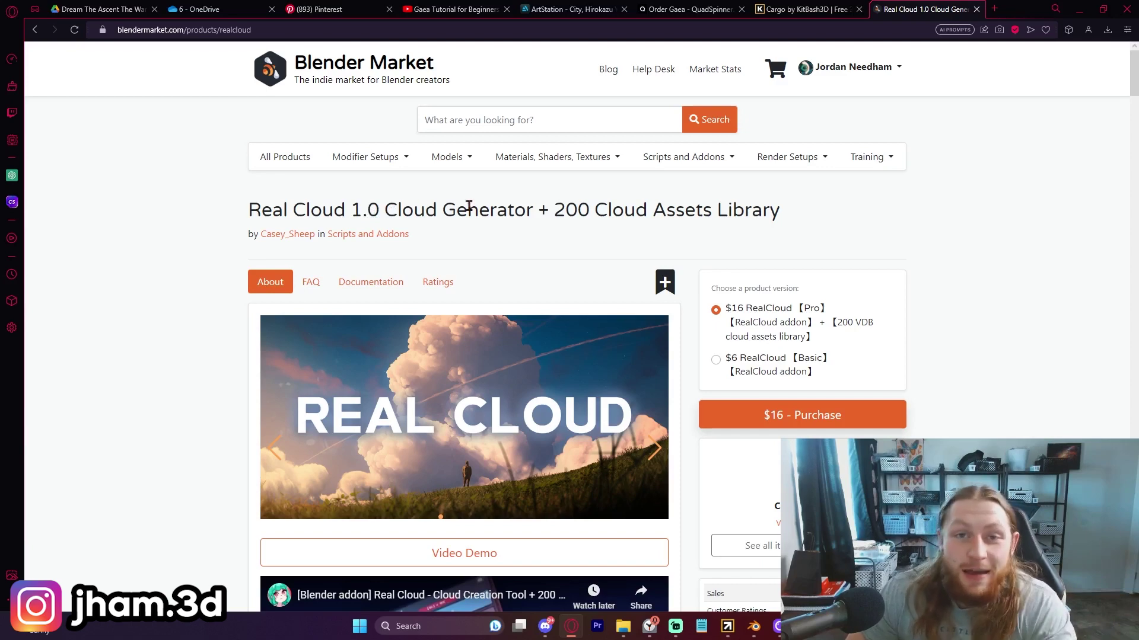
Look through the Real Cloud product page for its versions, key features and VDB cloud library.
{"action": "scroll", "coordinate": [628, 237], "scroll_direction": "down", "scroll_amount": 2}
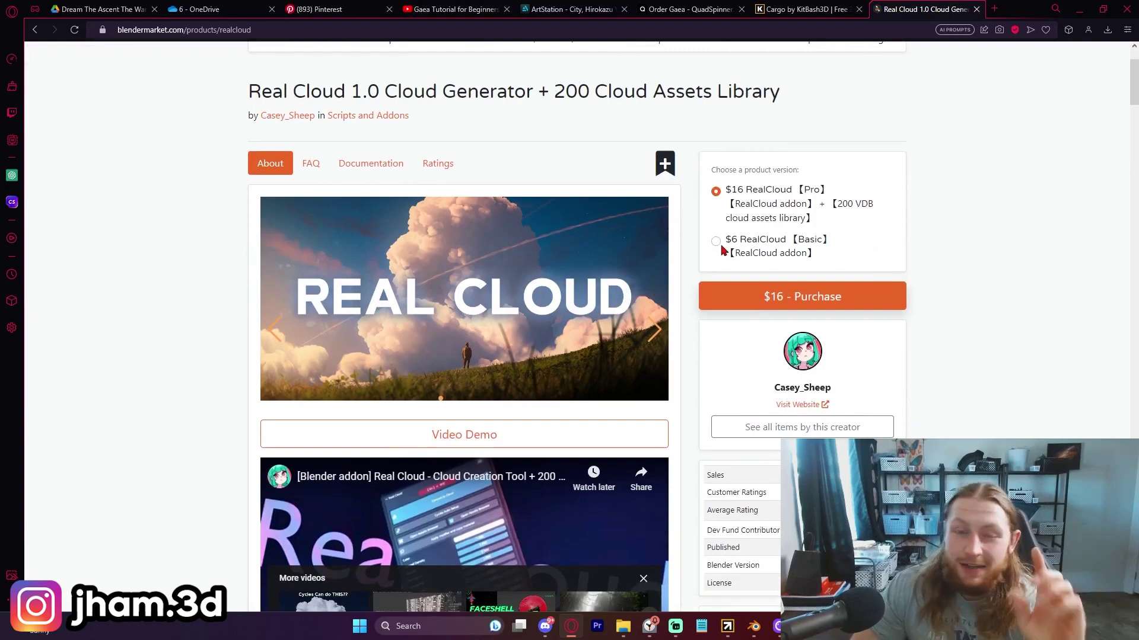
{"action": "scroll", "coordinate": [769, 263], "scroll_direction": "down", "scroll_amount": 5}
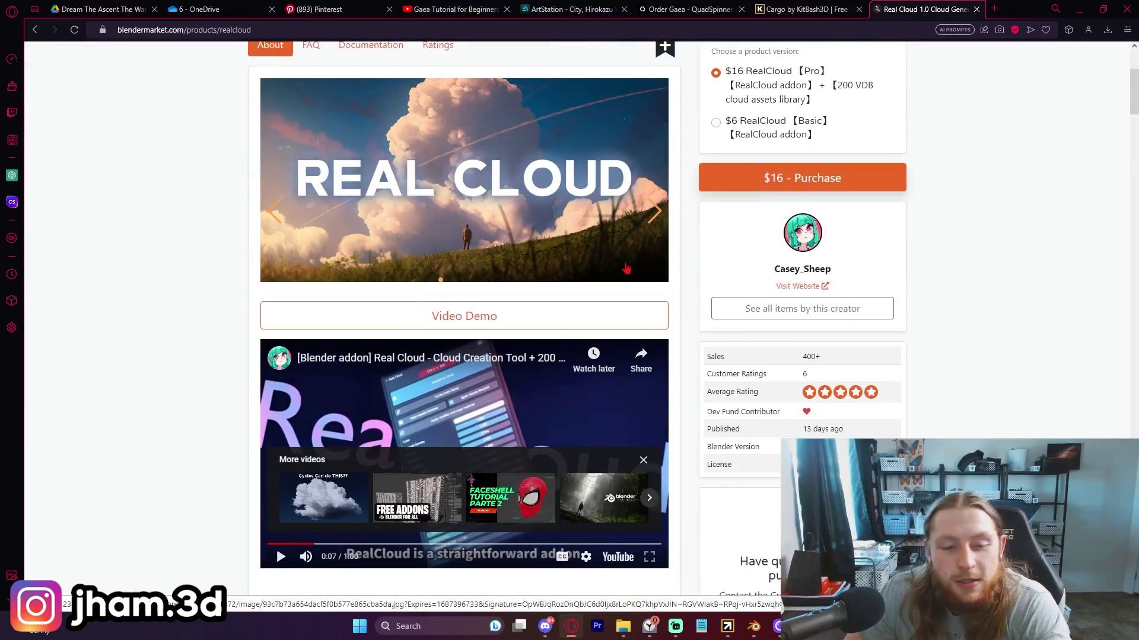
{"action": "scroll", "coordinate": [643, 283], "scroll_direction": "down", "scroll_amount": 10}
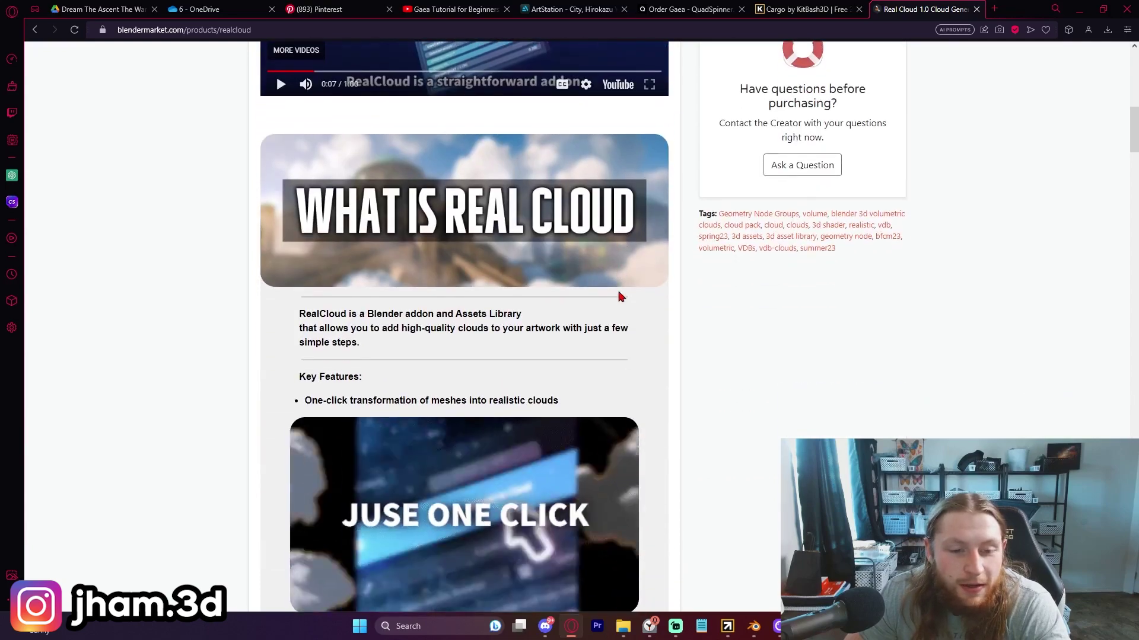
{"action": "scroll", "coordinate": [620, 294], "scroll_direction": "down", "scroll_amount": 8}
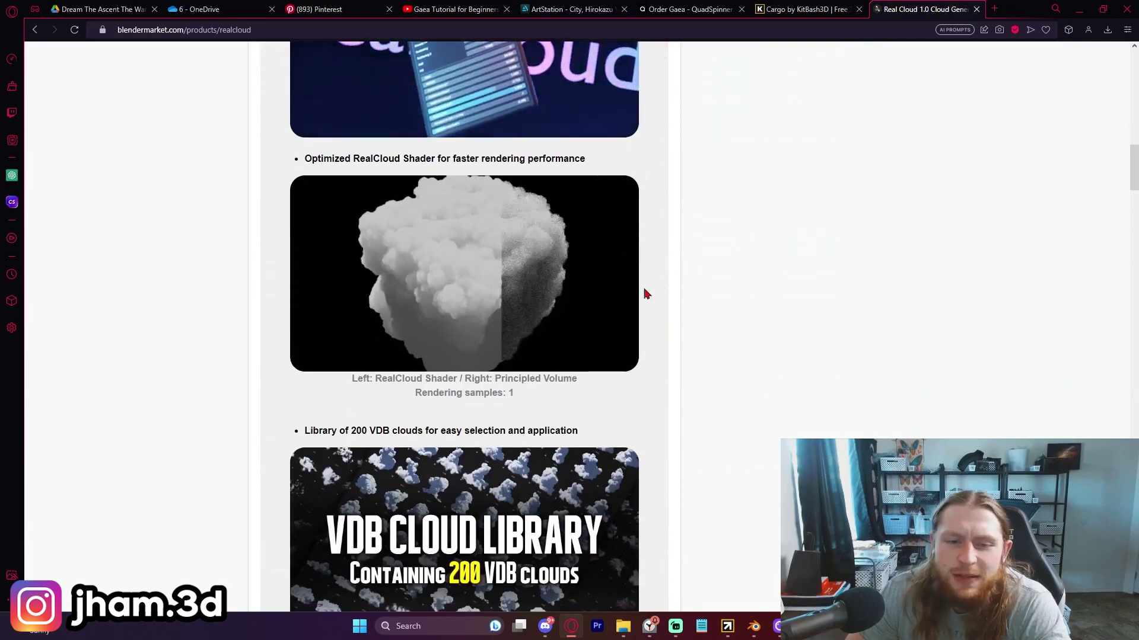
Switch to Blender and add a monkey mesh at the scene's origin.
{"action": "key", "text": "alt+Tab"}
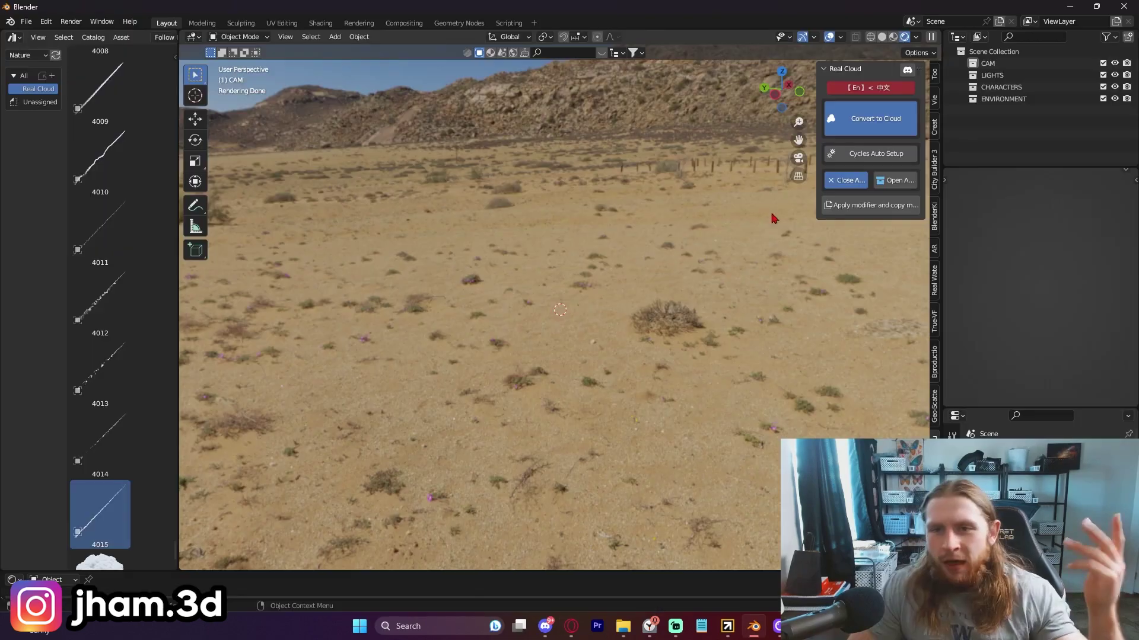
{"action": "middle_click_drag", "start_coordinate": [573, 287], "coordinate": [580, 274]}
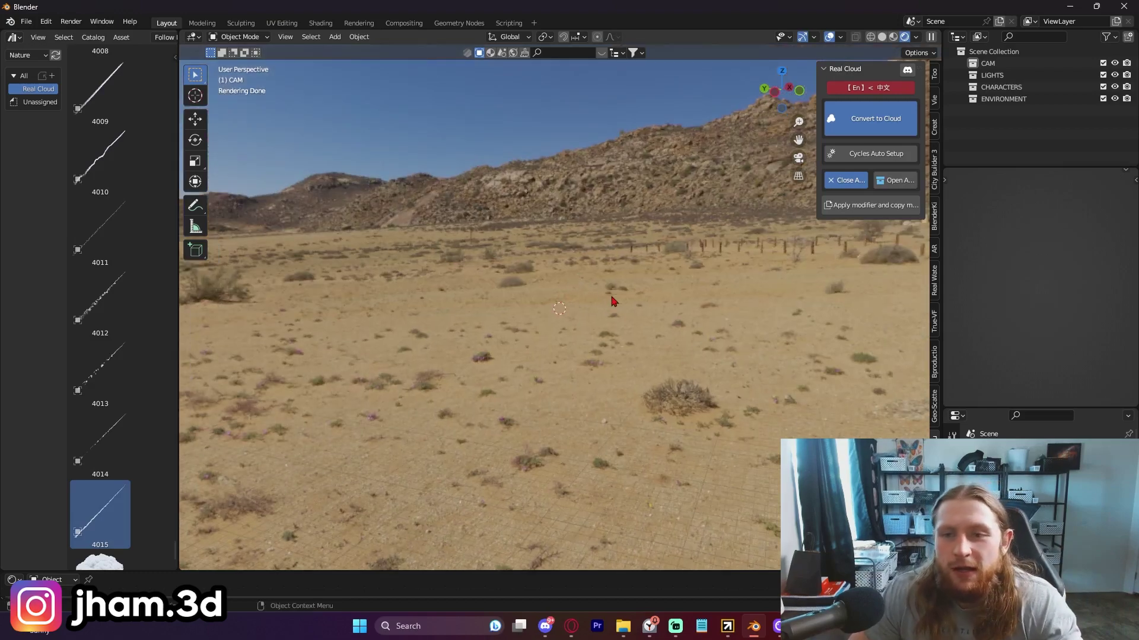
{"action": "key", "text": "shift+a"}
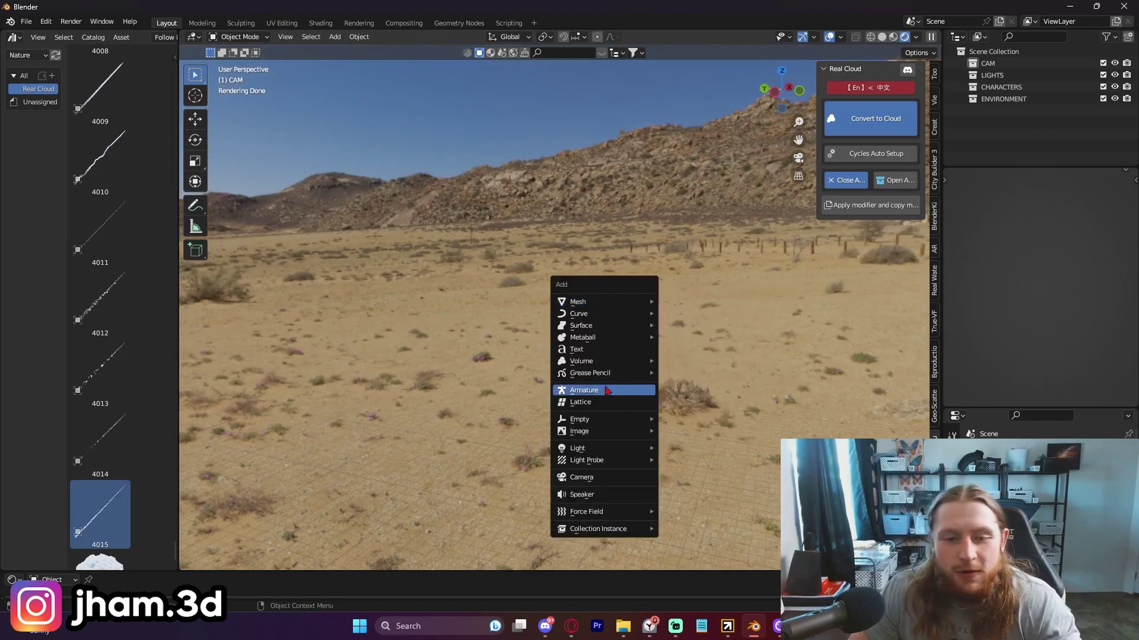
{"action": "mouse_move", "coordinate": [598, 307]}
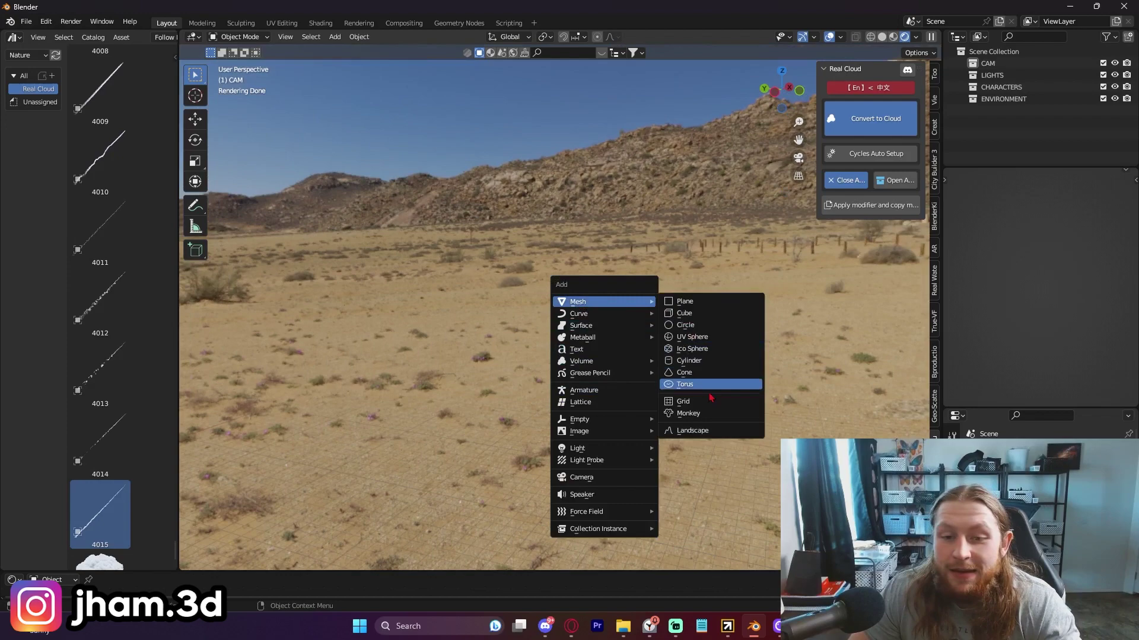
{"action": "left_click", "coordinate": [705, 413]}
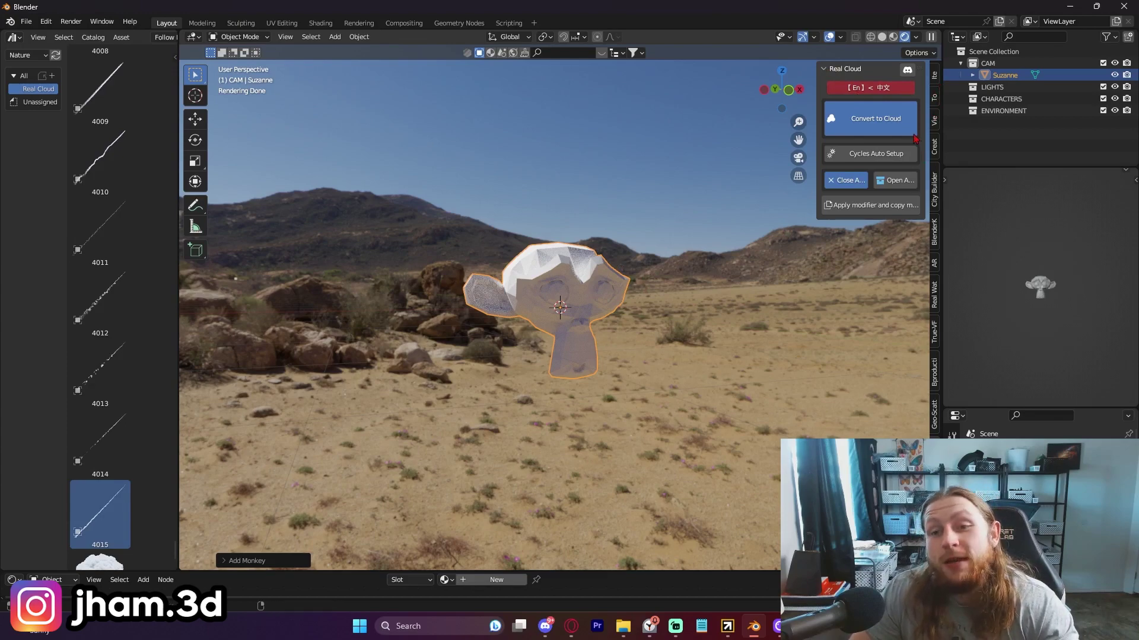
Convert the monkey mesh to a cloud with Real Cloud and display it in solid shading.
{"action": "left_click", "coordinate": [866, 130]}
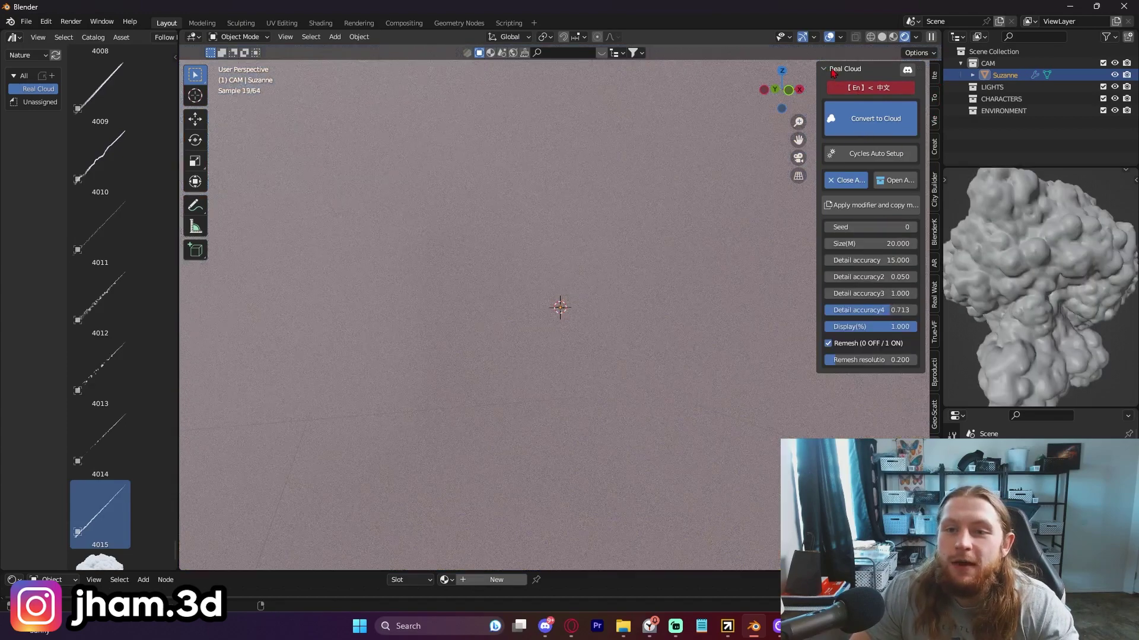
{"action": "scroll", "coordinate": [679, 222], "scroll_direction": "down", "scroll_amount": 8}
{"action": "middle_click_drag", "start_coordinate": [678, 224], "coordinate": [587, 241]}
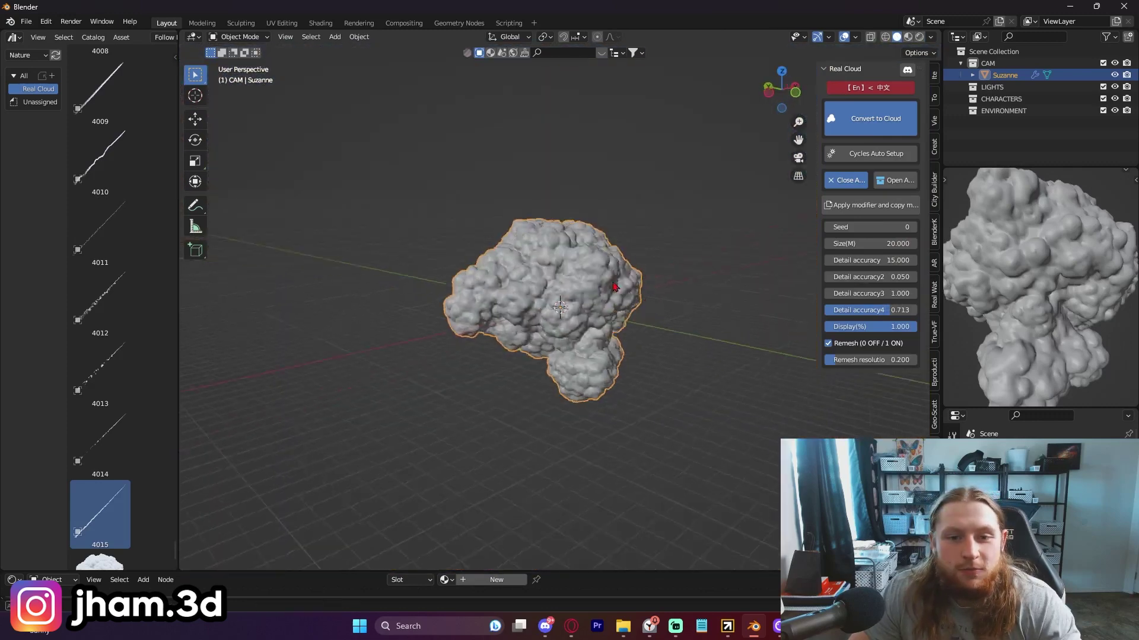
{"action": "middle_click_drag", "start_coordinate": [625, 285], "coordinate": [639, 285]}
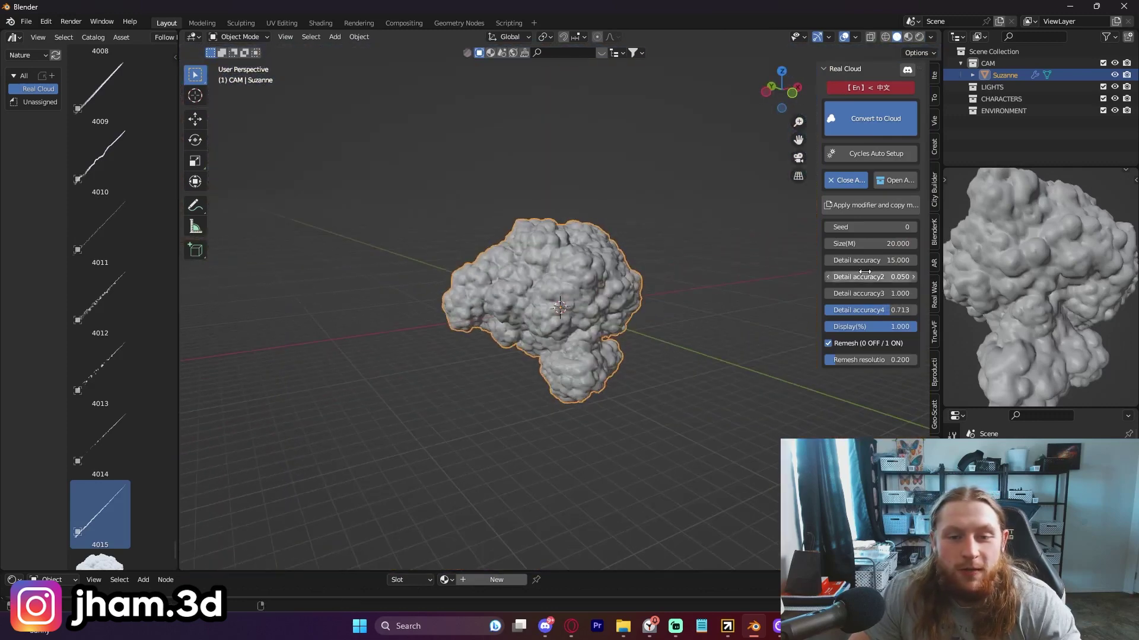
Try a different Detail accuracy, a Detail accuracy4 of 0.415 and a different Seed on the monkey cloud, cancelling each change.
{"action": "left_click_drag", "start_coordinate": [870, 261], "coordinate": [848, 261]}
{"action": "right_click", "coordinate": [848, 260]}
{"action": "left_click_drag", "start_coordinate": [879, 310], "coordinate": [860, 310]}
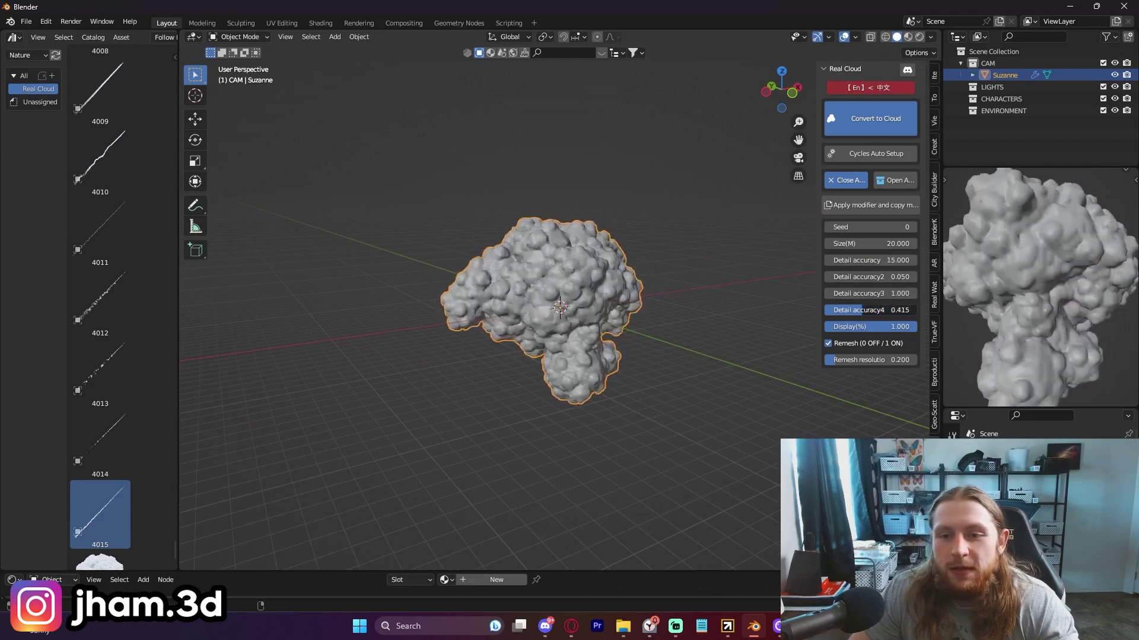
{"action": "right_click", "coordinate": [861, 310]}
{"action": "left_click_drag", "start_coordinate": [875, 229], "coordinate": [892, 229]}
{"action": "right_click", "coordinate": [875, 229]}
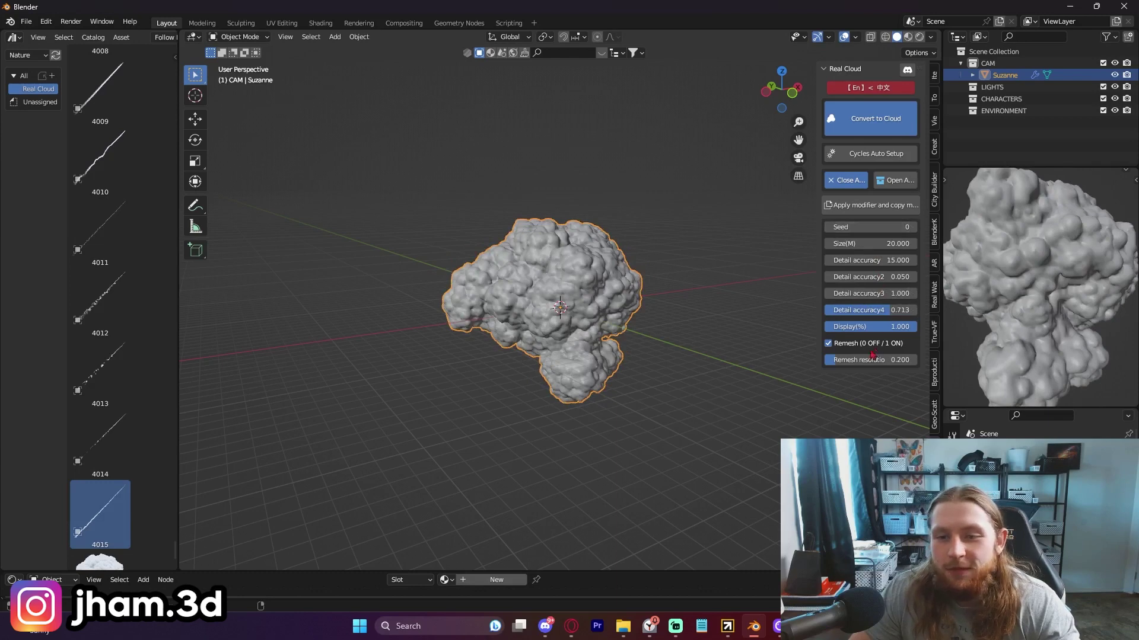
Try a different Size(M) and a Detail accuracy3 of 0.040 on the monkey cloud, undoing both changes.
{"action": "middle_click_drag", "start_coordinate": [617, 296], "coordinate": [658, 295]}
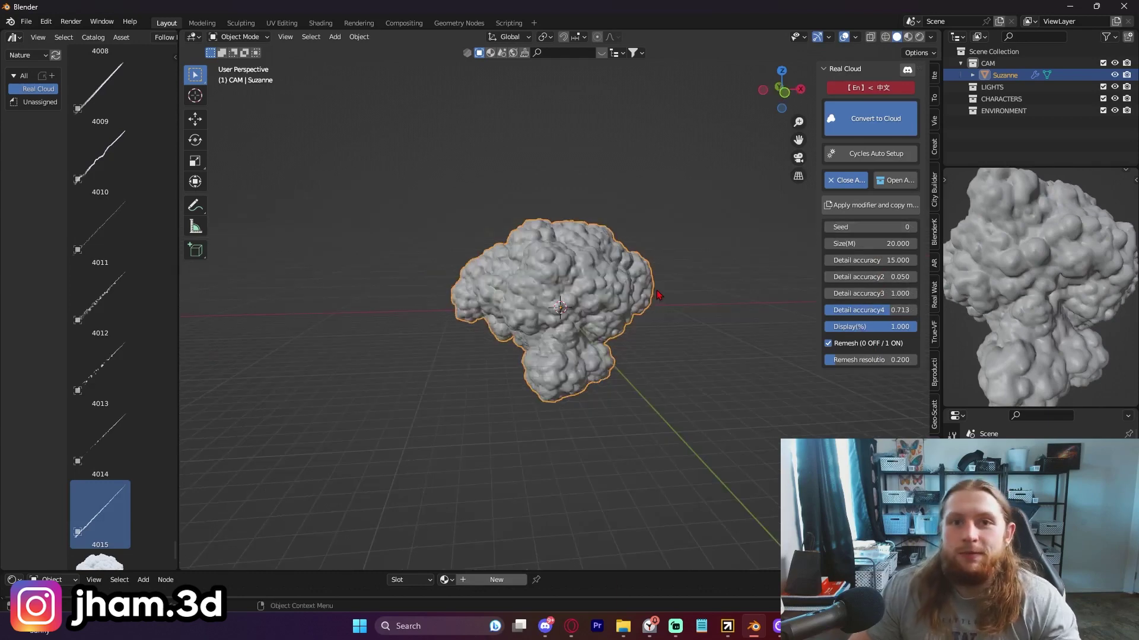
{"action": "scroll", "coordinate": [703, 317], "scroll_direction": "up", "scroll_amount": 2}
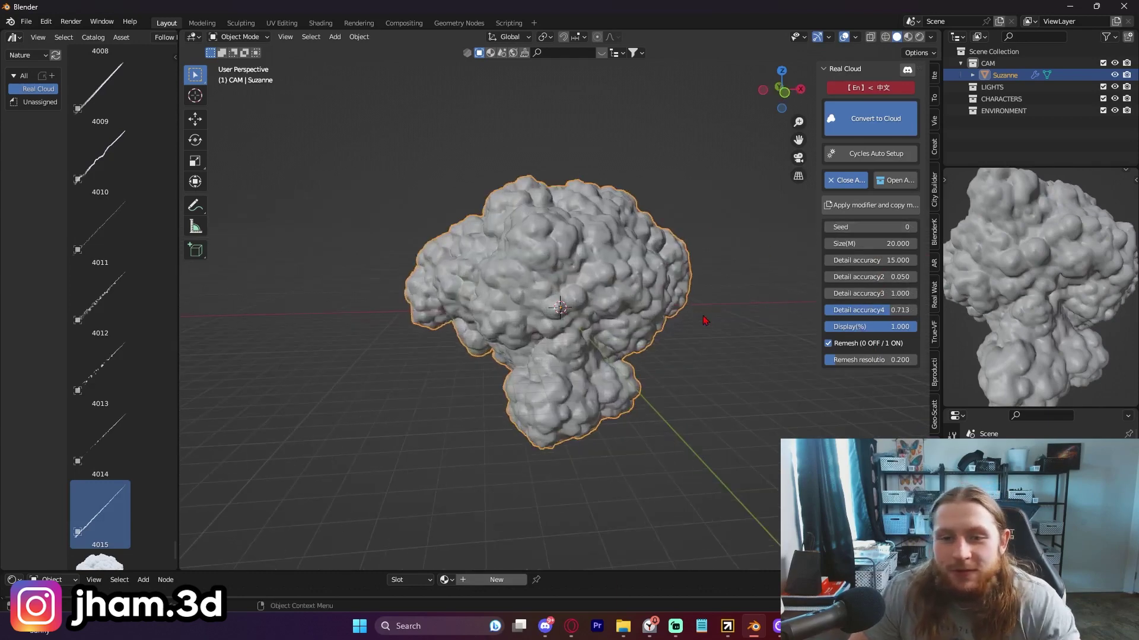
{"action": "left_click_drag", "start_coordinate": [871, 243], "coordinate": [879, 244]}
{"action": "key", "text": "ctrl+z"}
{"action": "left_click_drag", "start_coordinate": [871, 293], "coordinate": [835, 294]}
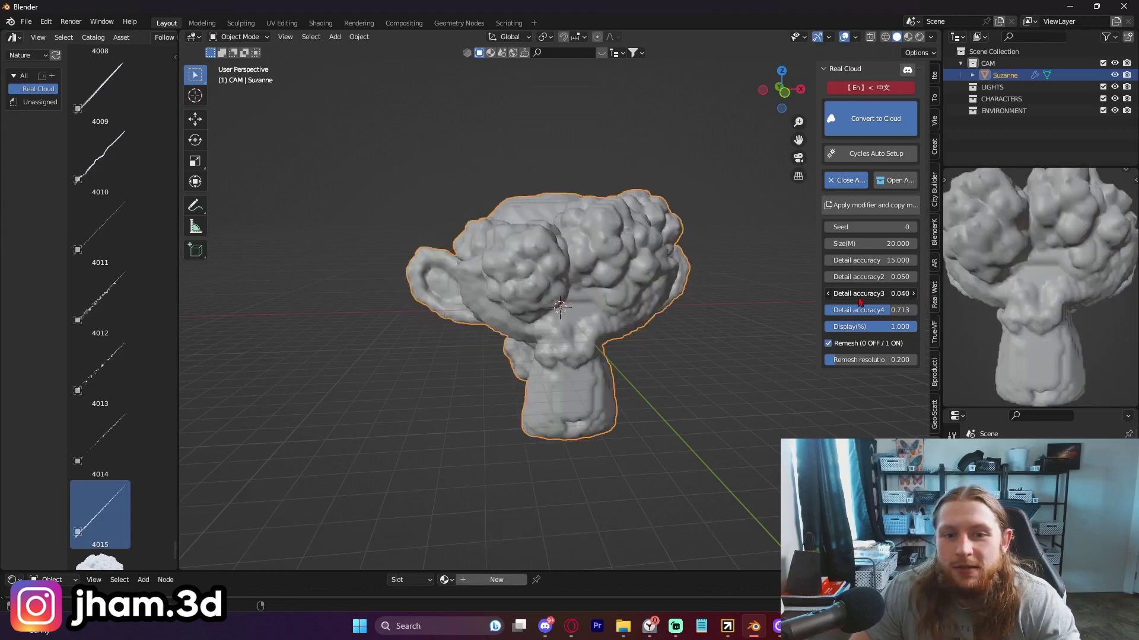
{"action": "key", "text": "ctrl+z"}
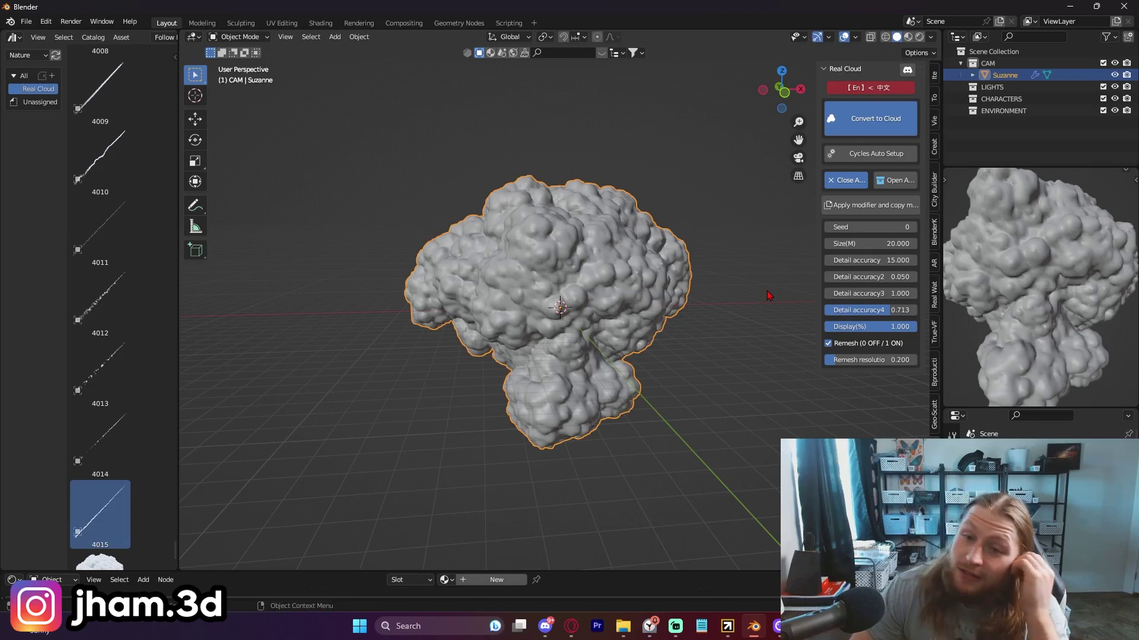
{"action": "middle_click_drag", "start_coordinate": [672, 327], "coordinate": [624, 360]}
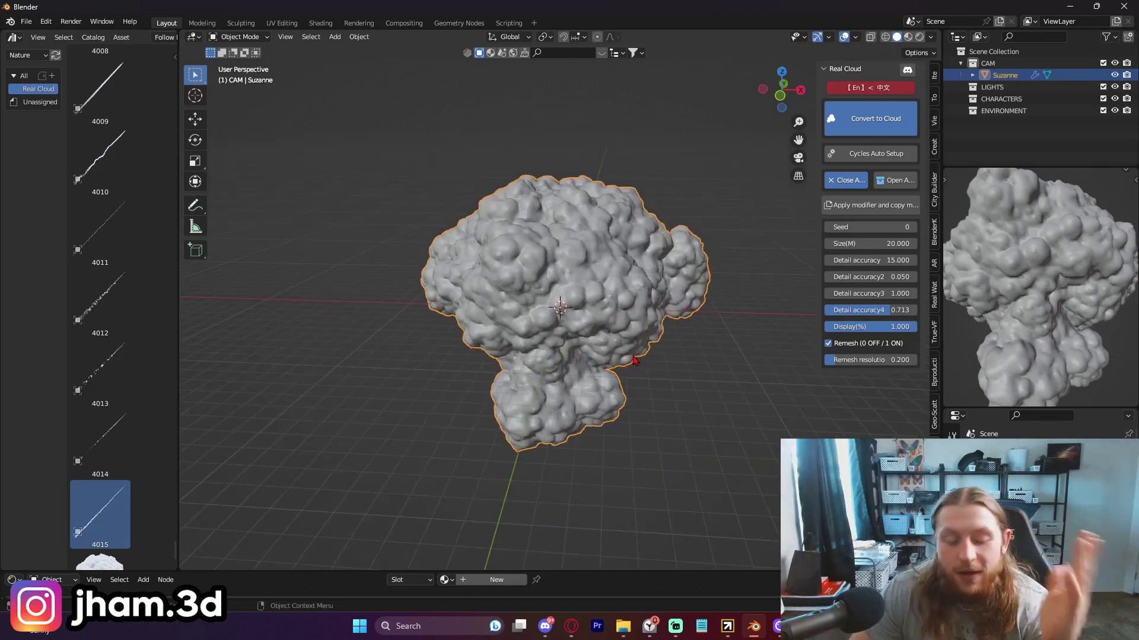
{"action": "middle_click_drag", "start_coordinate": [648, 356], "coordinate": [724, 328]}
Switch back to the browser and review the Control Panel and RealCloud Shader sections of the product page.
{"action": "scroll", "coordinate": [613, 408], "scroll_direction": "down", "scroll_amount": 8}
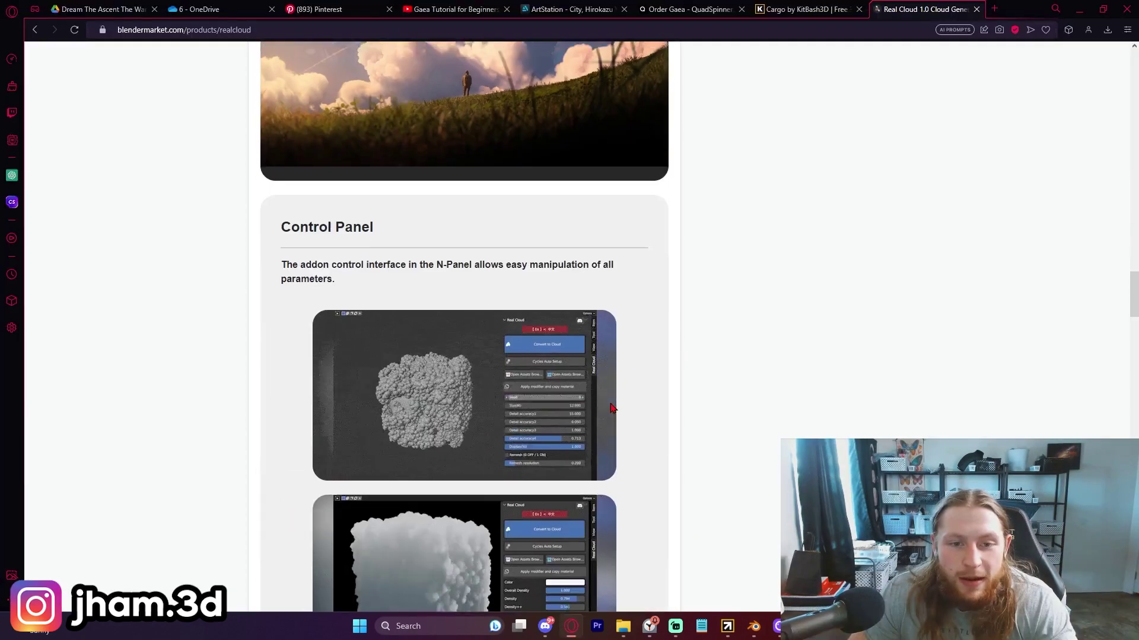
{"action": "scroll", "coordinate": [612, 409], "scroll_direction": "up", "scroll_amount": 1}
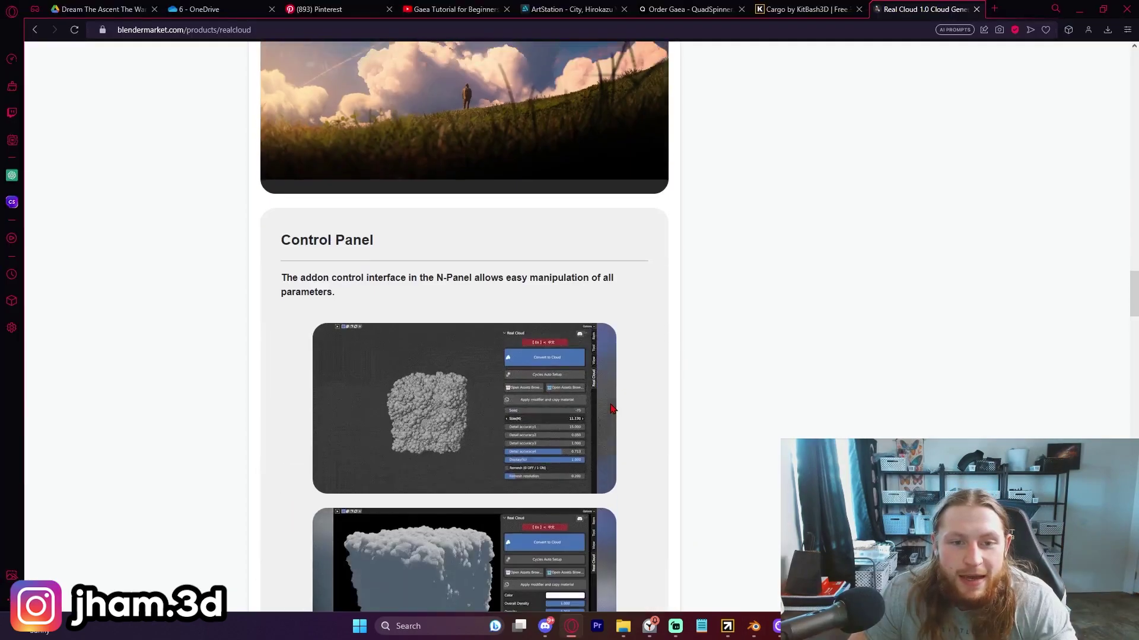
{"action": "scroll", "coordinate": [612, 410], "scroll_direction": "down", "scroll_amount": 10}
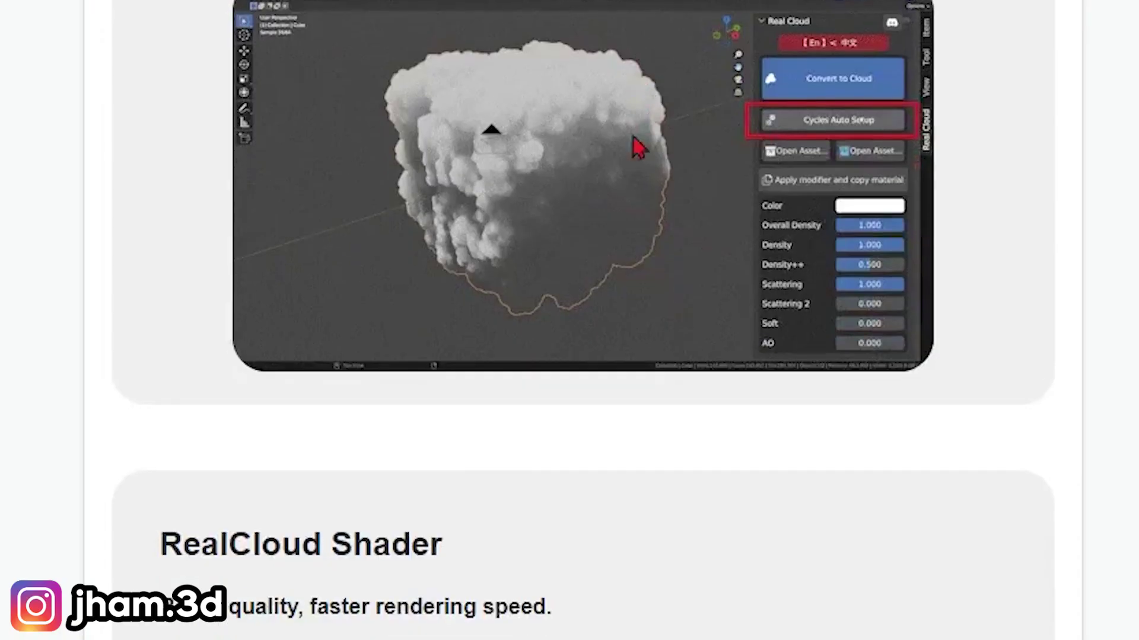
{"action": "scroll", "coordinate": [606, 274], "scroll_direction": "down", "scroll_amount": 3}
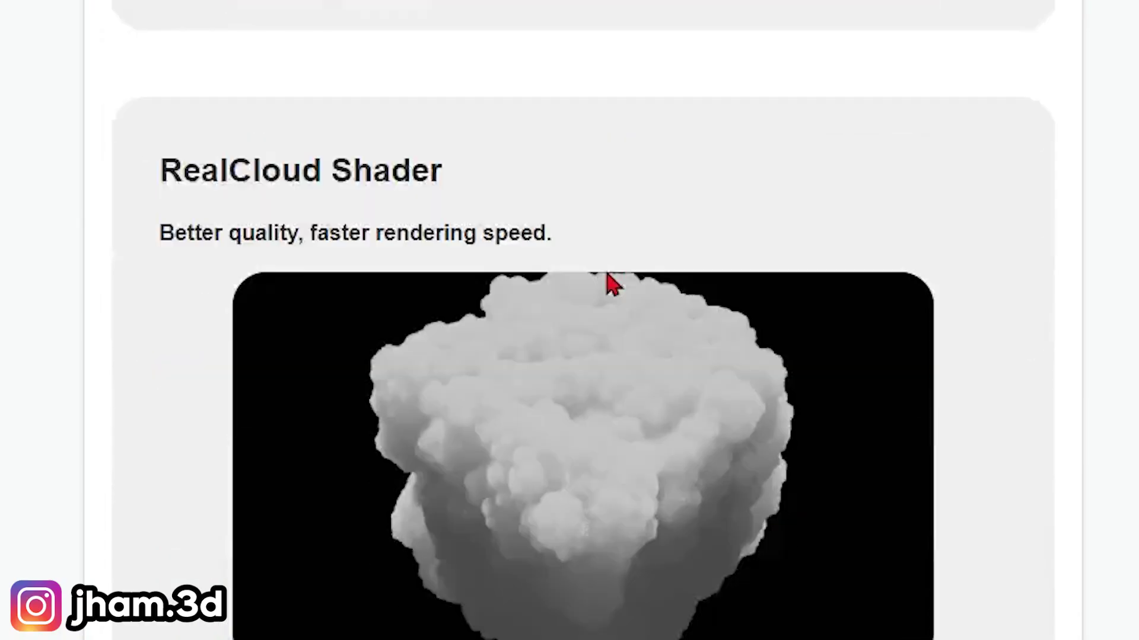
{"action": "scroll", "coordinate": [611, 284], "scroll_direction": "down", "scroll_amount": 3}
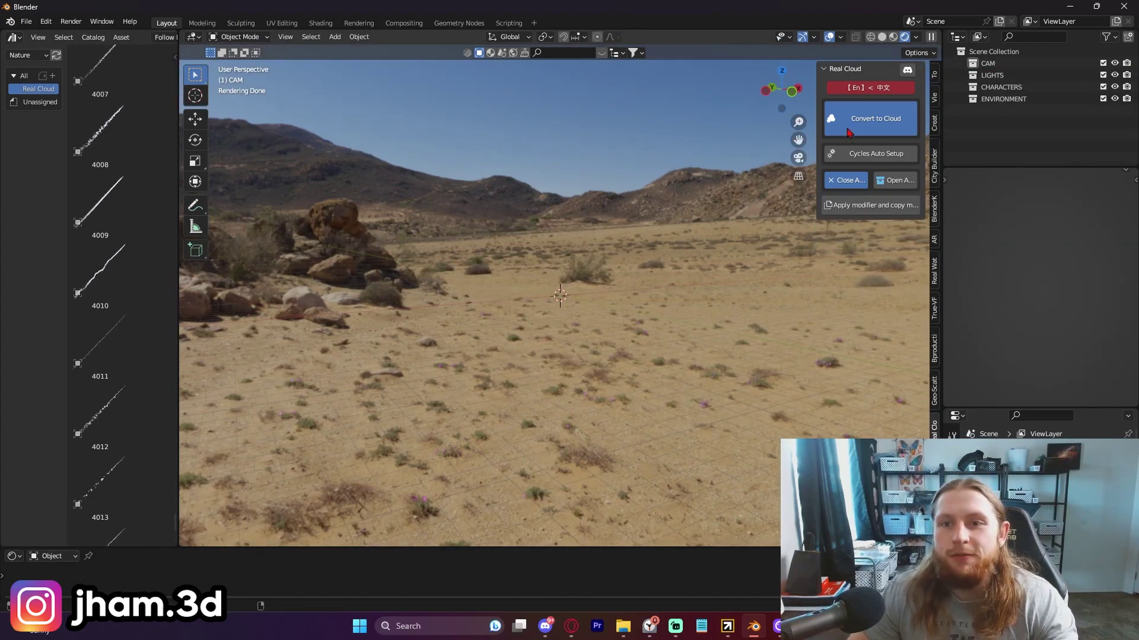
Add a cube mesh at the origin of the empty Blender scene and resize it.
{"action": "key", "text": "shift+a"}
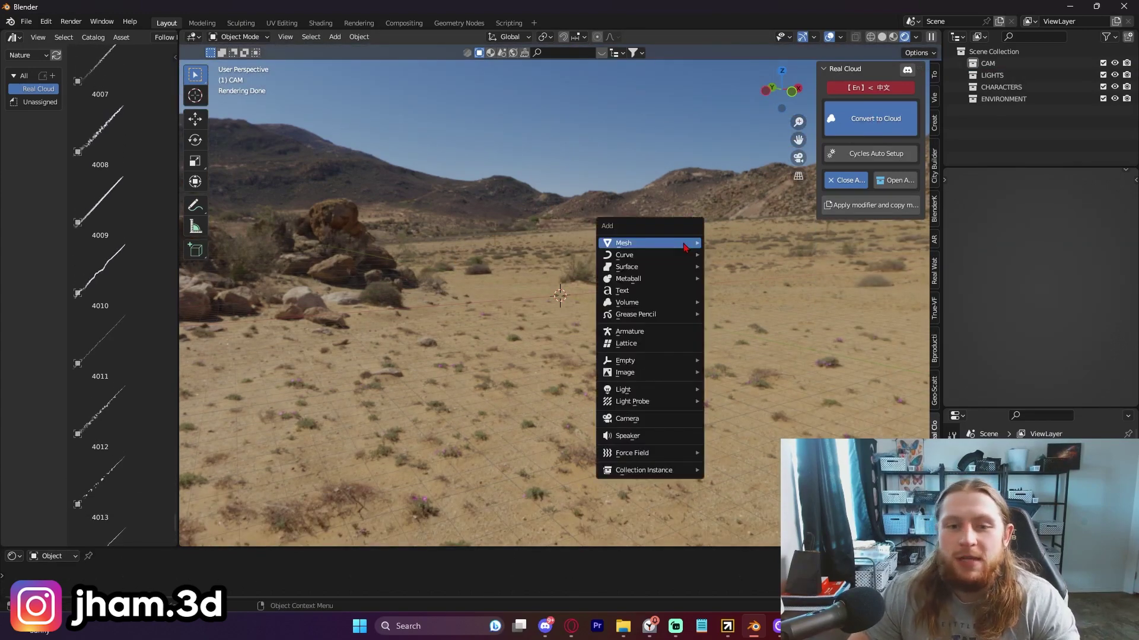
{"action": "mouse_move", "coordinate": [686, 244]}
{"action": "left_click", "coordinate": [730, 254]}
{"action": "key", "text": "s"}
{"action": "left_click", "coordinate": [762, 228]}
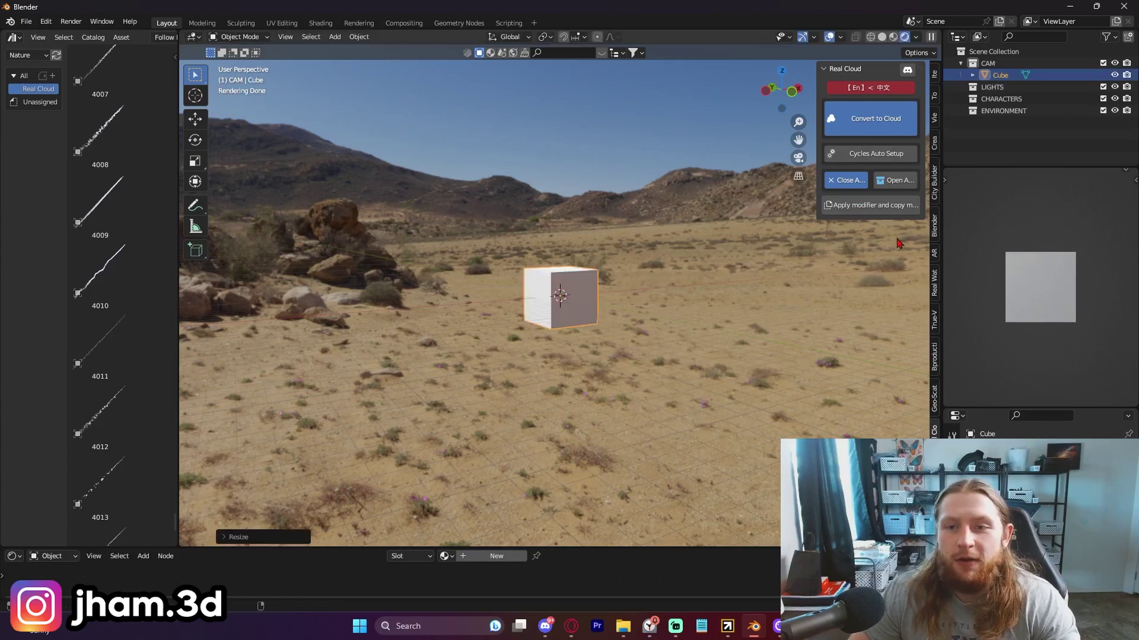
Convert the cube to a cloud with Real Cloud, try adjusting its Detail accuracy4, and delete it.
{"action": "left_click", "coordinate": [876, 130]}
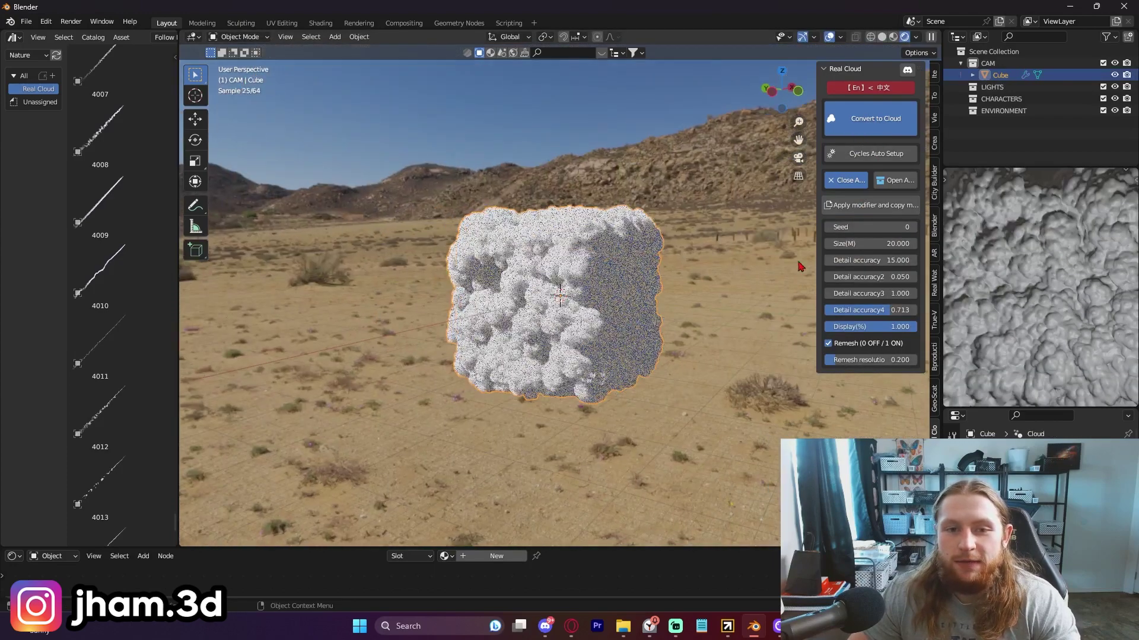
{"action": "left_click_drag", "start_coordinate": [890, 310], "coordinate": [900, 315]}
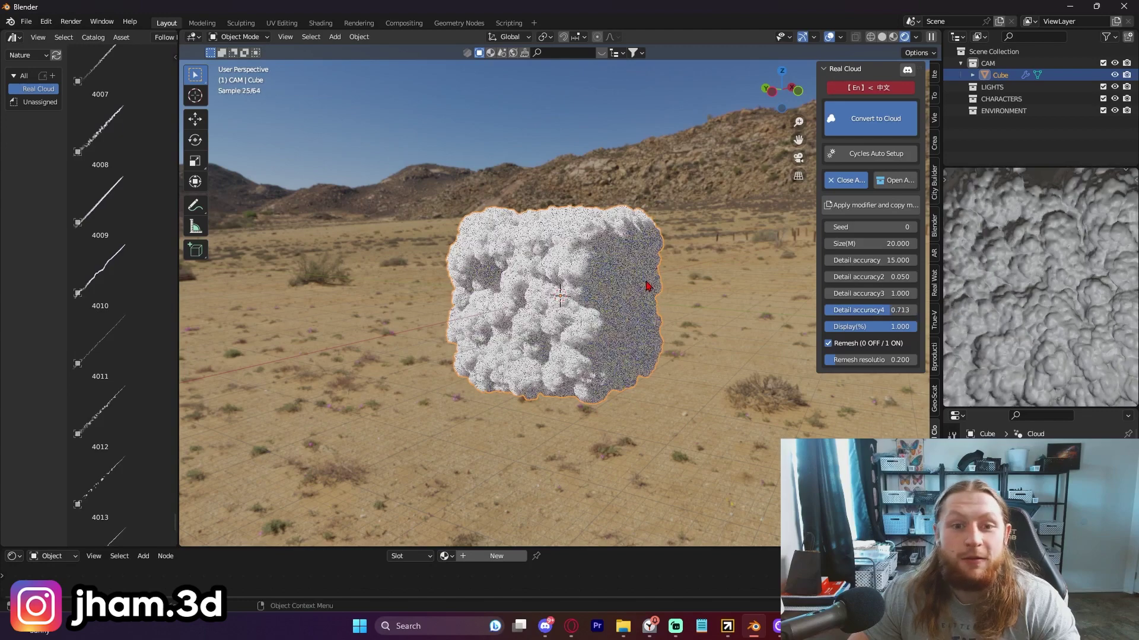
{"action": "key", "text": "Delete"}
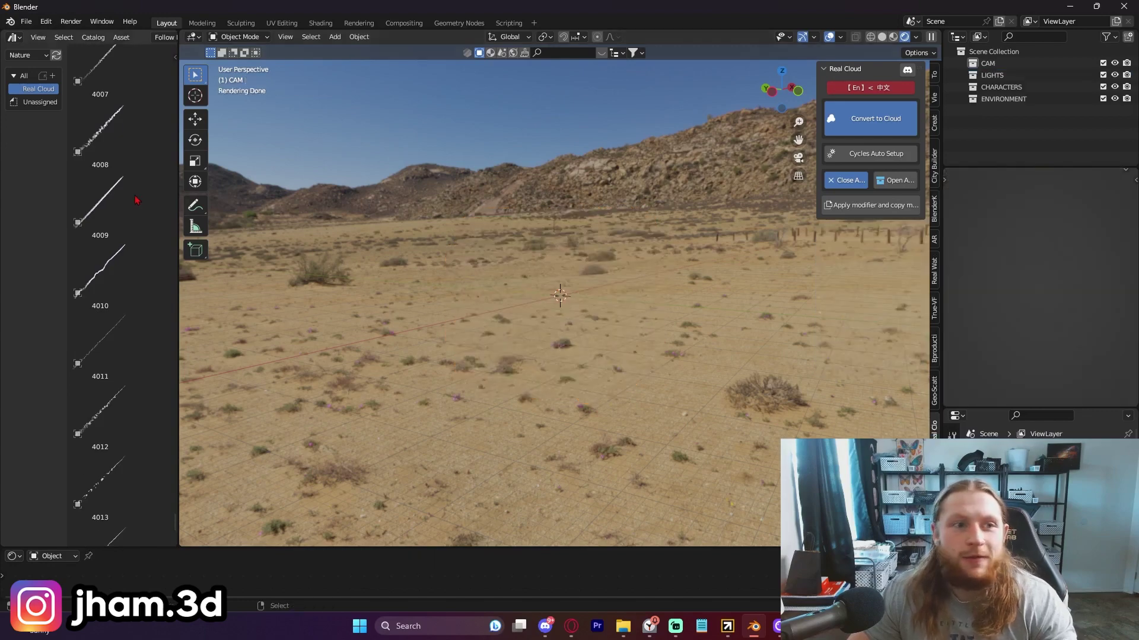
Browse the Real Cloud asset library in a maximized view and return to the normal layout.
{"action": "key", "text": "ctrl+space"}
{"action": "scroll", "coordinate": [374, 185], "scroll_direction": "up", "scroll_amount": 1}
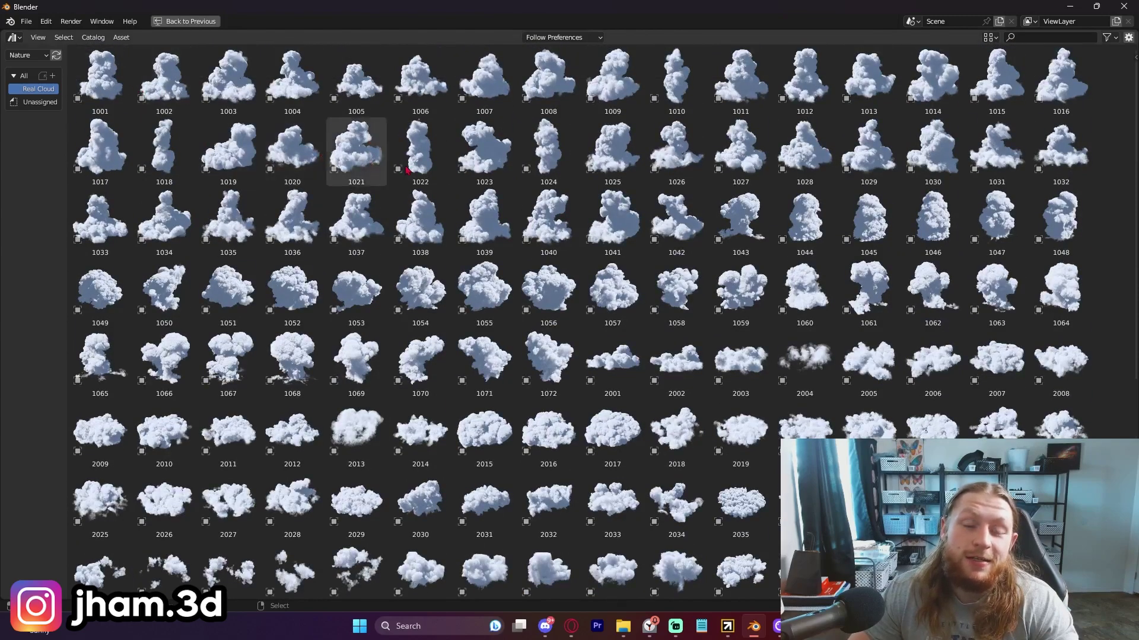
{"action": "scroll", "coordinate": [611, 261], "scroll_direction": "down", "scroll_amount": 10}
{"action": "scroll", "coordinate": [610, 262], "scroll_direction": "up", "scroll_amount": 10}
{"action": "scroll", "coordinate": [610, 263], "scroll_direction": "up", "scroll_amount": 1}
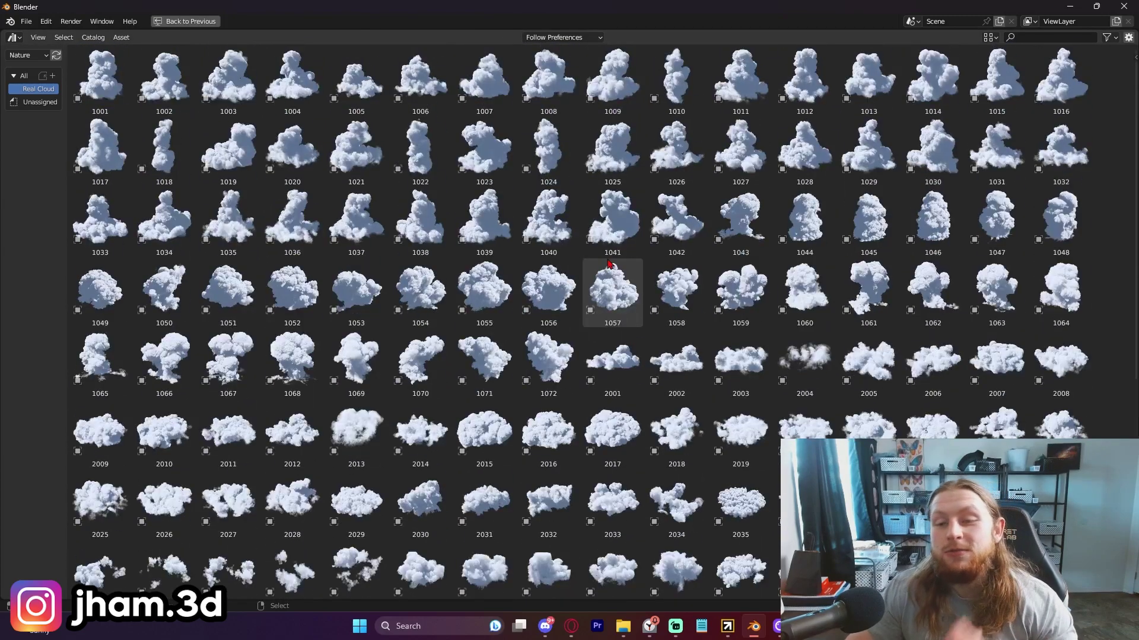
{"action": "key", "text": "ctrl+space"}
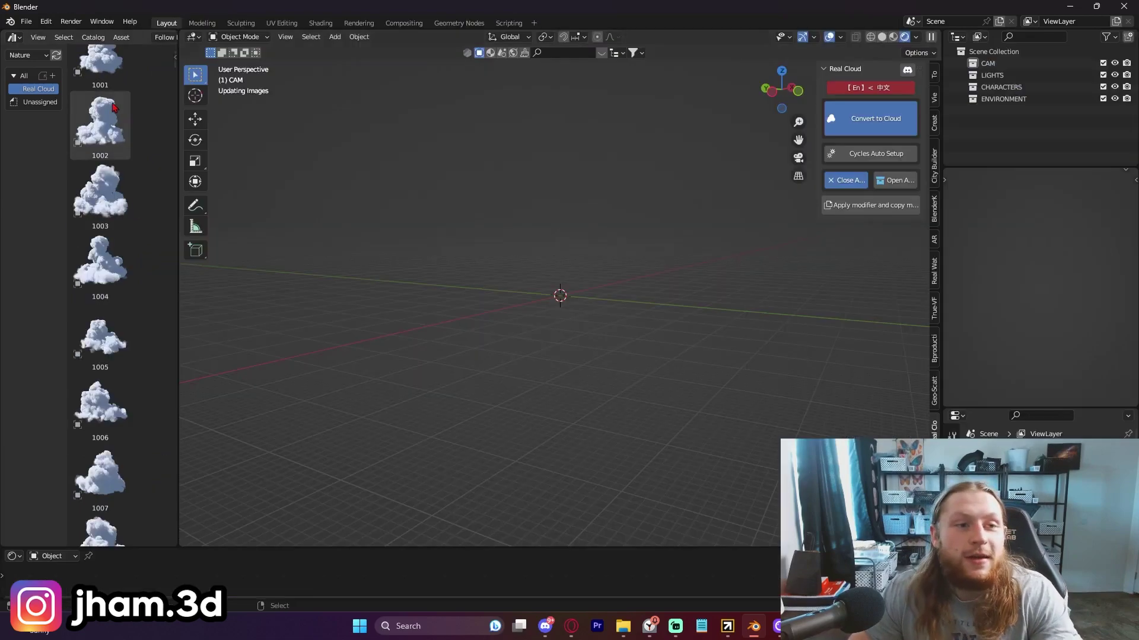
Place cloud asset 1002 from the Real Cloud library near the scene's origin.
{"action": "left_click_drag", "start_coordinate": [114, 107], "coordinate": [551, 297]}
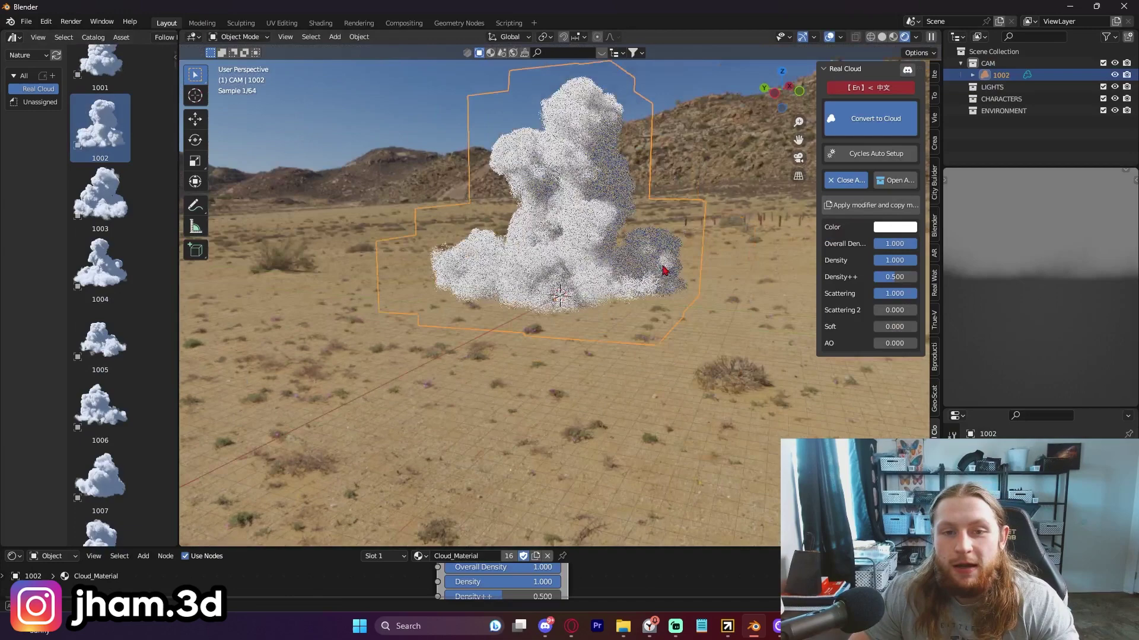
{"action": "middle_click_drag", "start_coordinate": [663, 270], "coordinate": [681, 298]}
{"action": "scroll", "coordinate": [680, 299], "scroll_direction": "down", "scroll_amount": 3}
Try a viewport clip end of 1000 m and view the cloud from another angle and distance.
{"action": "left_click", "coordinate": [934, 119]}
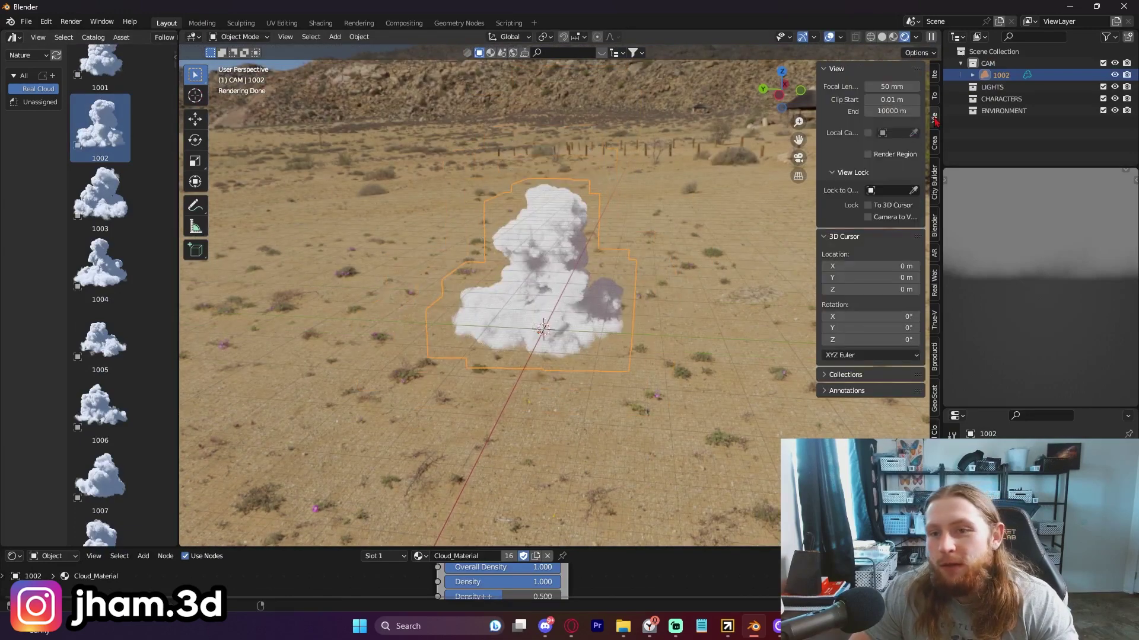
{"action": "left_click", "coordinate": [883, 111]}
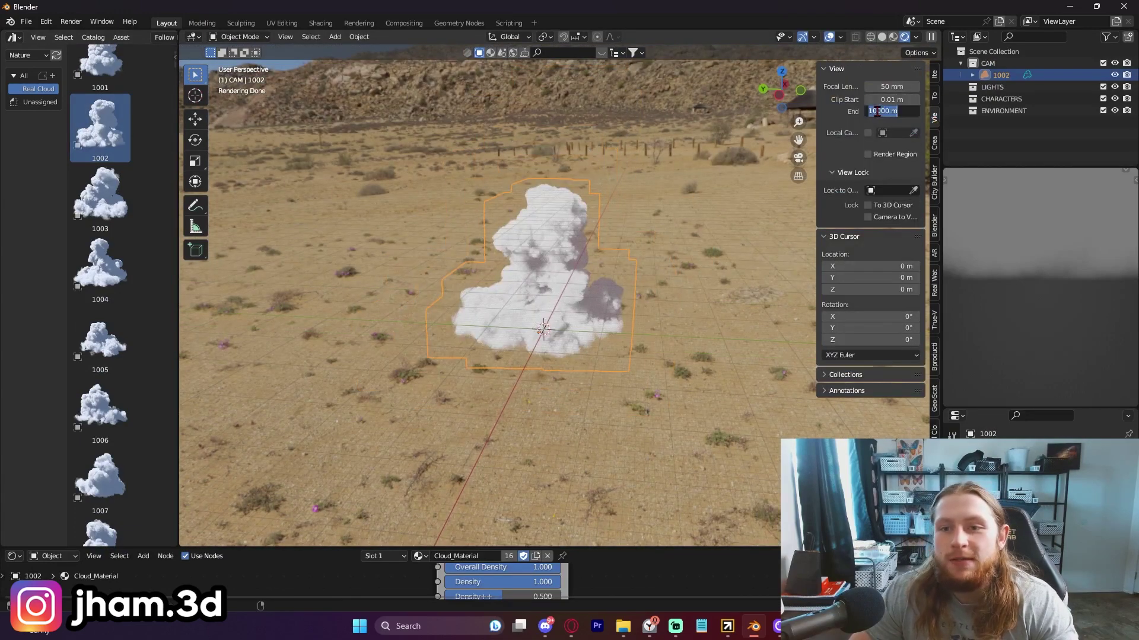
{"action": "key", "text": "BackSpace"}
{"action": "key", "text": "Return"}
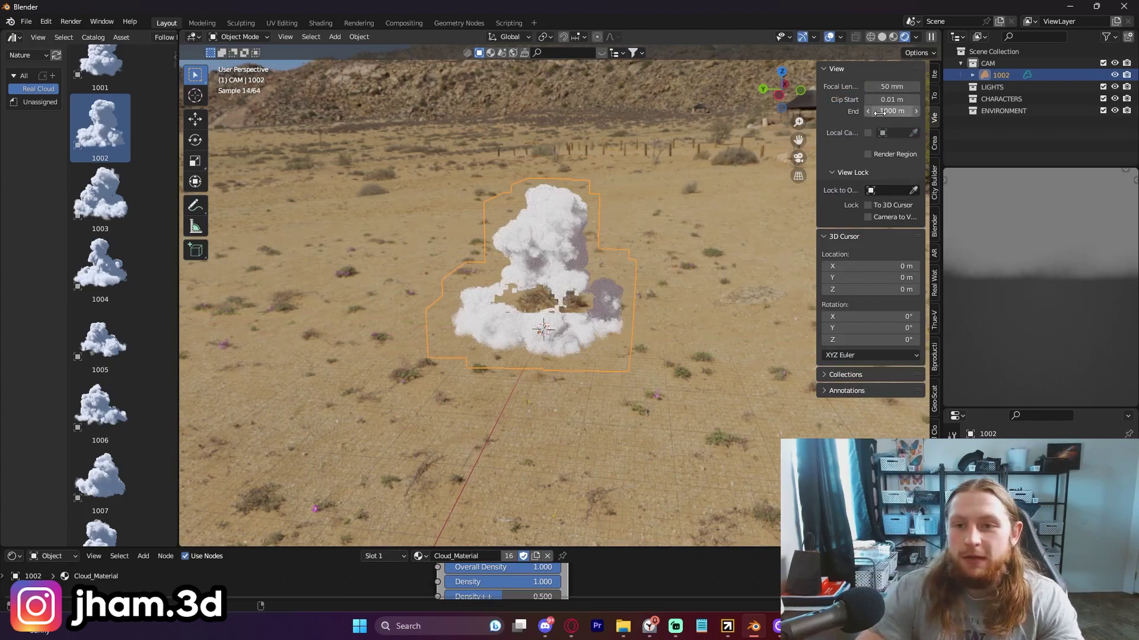
{"action": "scroll", "coordinate": [656, 280], "scroll_direction": "up", "scroll_amount": 3}
{"action": "middle_click_drag", "start_coordinate": [656, 280], "coordinate": [625, 297]}
{"action": "scroll", "coordinate": [654, 275], "scroll_direction": "down", "scroll_amount": 1}
{"action": "scroll", "coordinate": [655, 275], "scroll_direction": "down", "scroll_amount": 2}
{"action": "scroll", "coordinate": [625, 298], "scroll_direction": "up", "scroll_amount": 1}
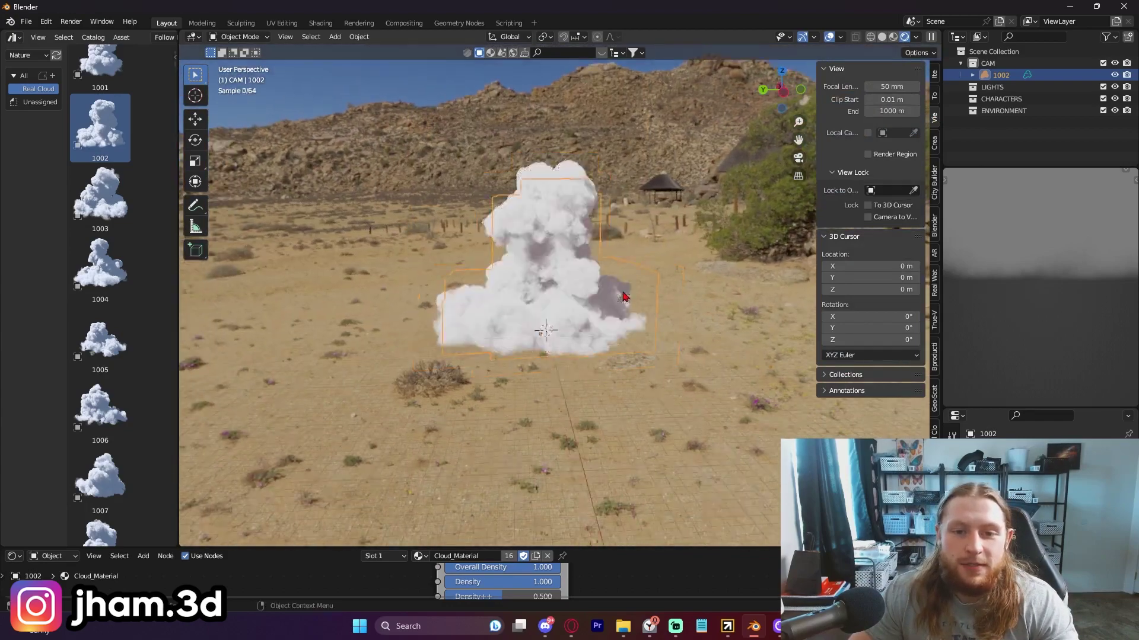
{"action": "scroll", "coordinate": [625, 297], "scroll_direction": "down", "scroll_amount": 1}
{"action": "scroll", "coordinate": [609, 301], "scroll_direction": "up", "scroll_amount": 1}
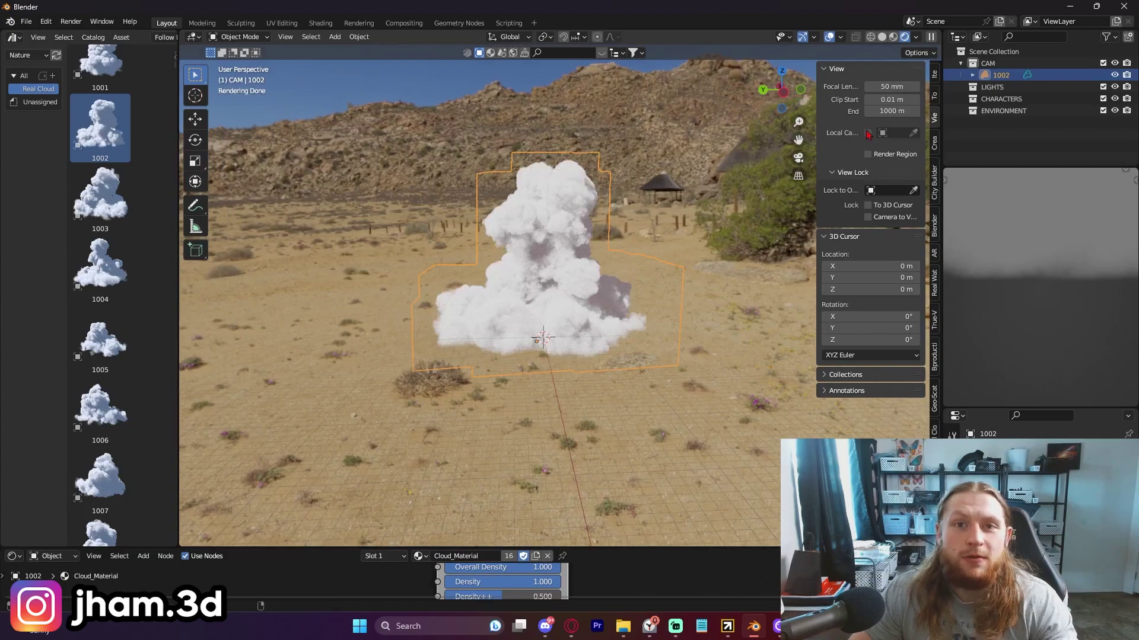
Set the viewport's clip end to 10000 m.
{"action": "type", "text": "0"}
{"action": "key", "text": "Return"}
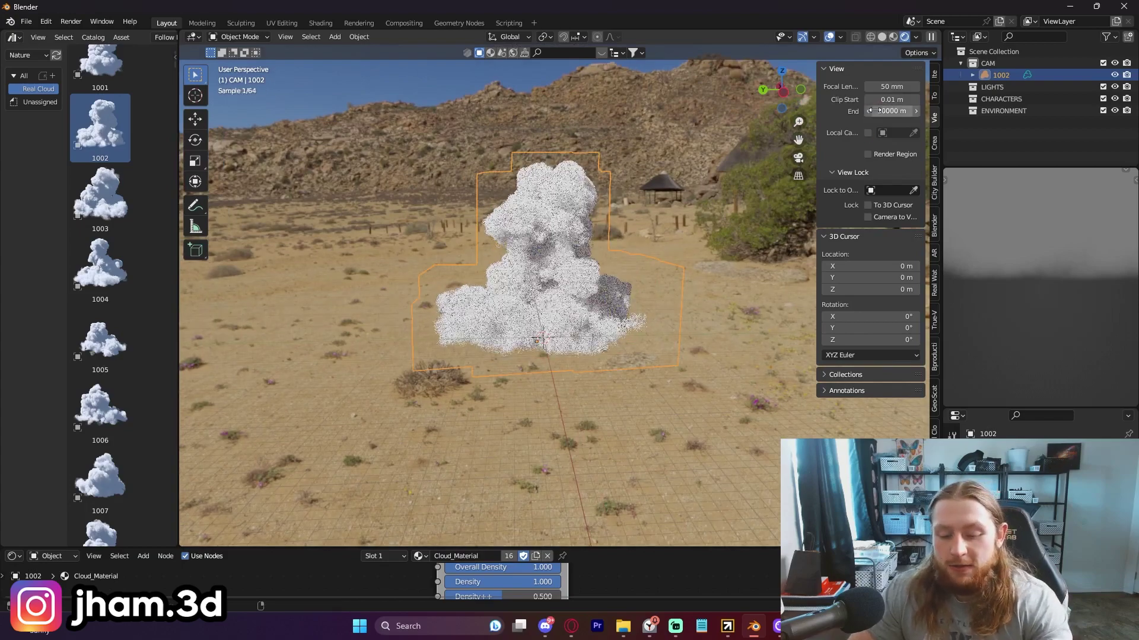
{"action": "scroll", "coordinate": [688, 255], "scroll_direction": "up", "scroll_amount": 3}
{"action": "middle_click_drag", "start_coordinate": [689, 254], "coordinate": [651, 256]}
{"action": "scroll", "coordinate": [655, 252], "scroll_direction": "down", "scroll_amount": 4}
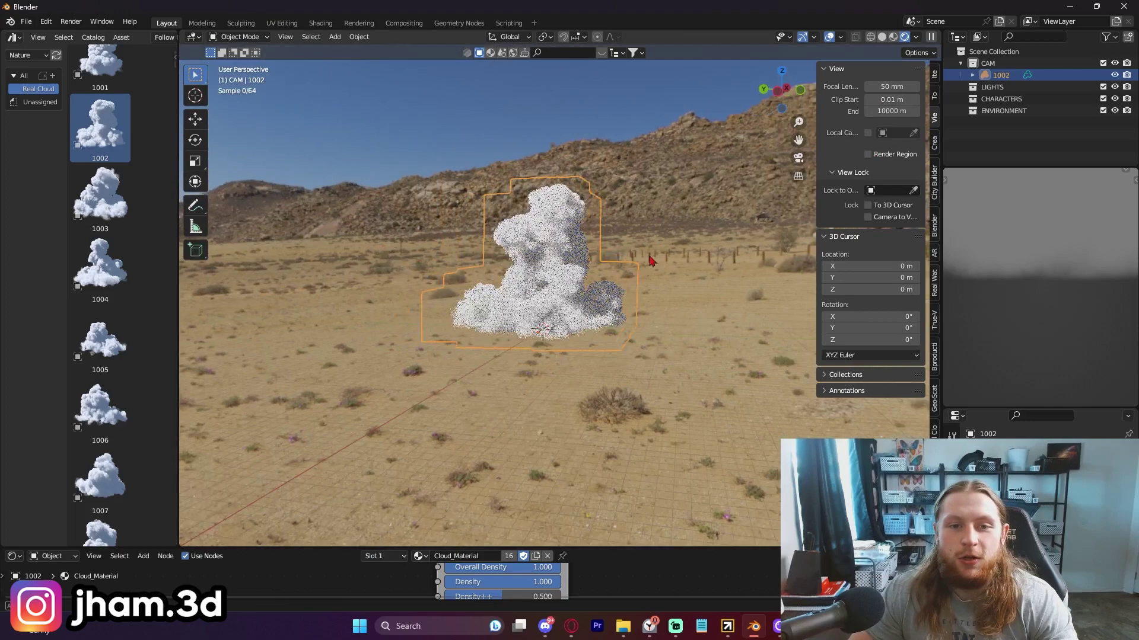
Move cloud 1002 aside and place cloud assets 1004, 1003 and 1005 from the Real Cloud library around the scene's origin.
{"action": "key", "text": "g"}
{"action": "left_click", "coordinate": [799, 260]}
{"action": "left_click_drag", "start_coordinate": [101, 264], "coordinate": [488, 321]}
{"action": "left_click_drag", "start_coordinate": [109, 208], "coordinate": [452, 318]}
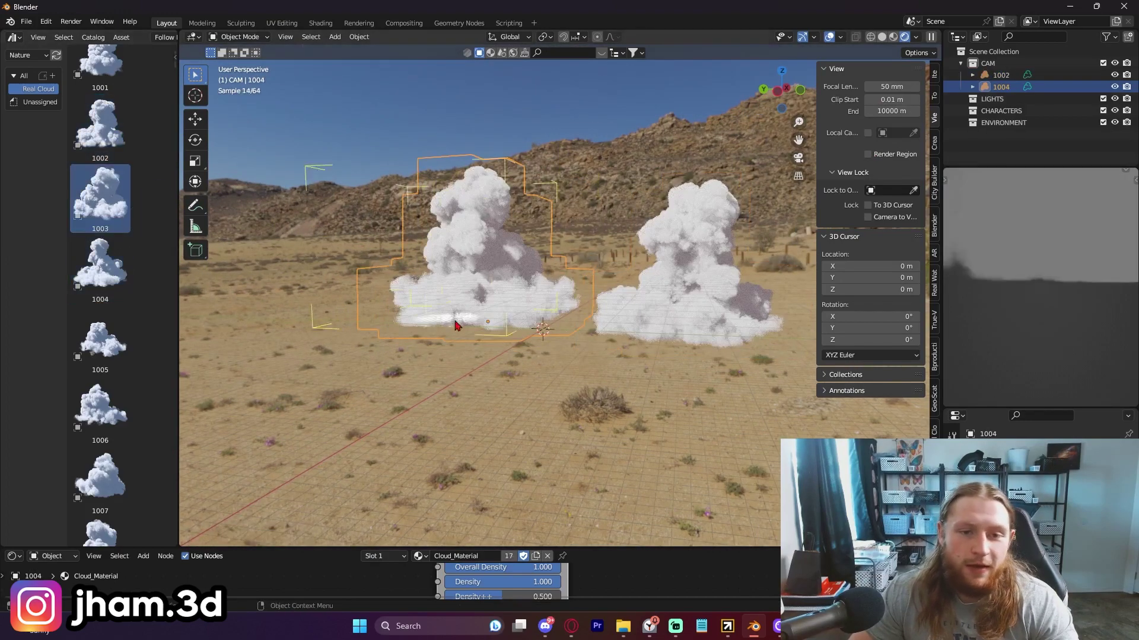
{"action": "middle_click_drag", "start_coordinate": [452, 317], "coordinate": [722, 318]}
{"action": "scroll", "coordinate": [721, 318], "scroll_direction": "down", "scroll_amount": 4}
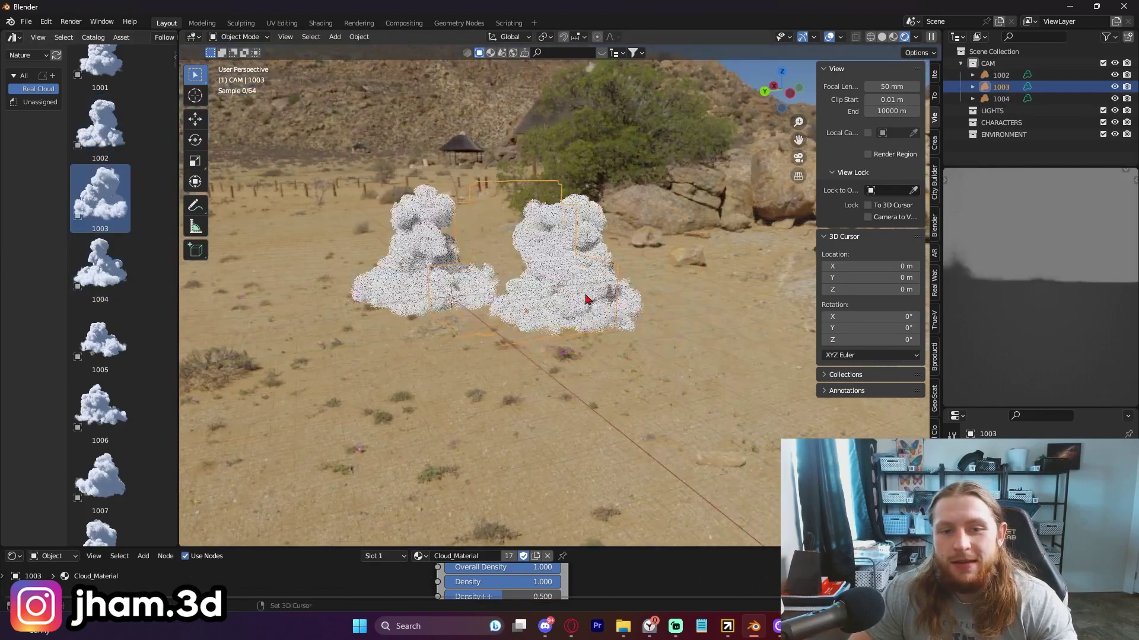
{"action": "left_click_drag", "start_coordinate": [100, 338], "coordinate": [476, 315]}
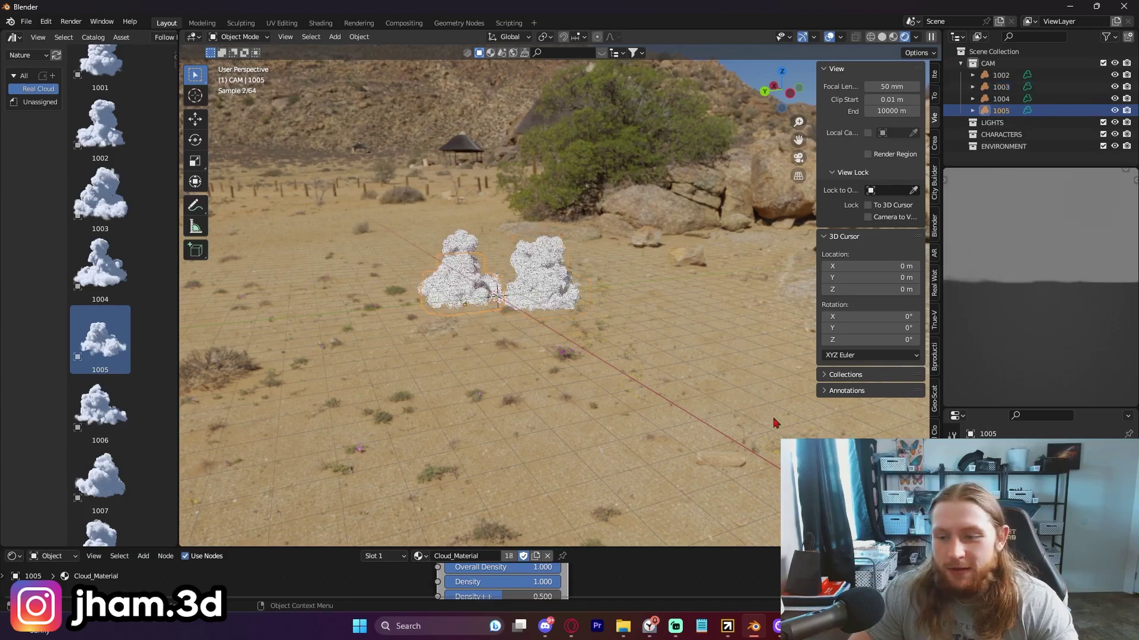
{"action": "middle_click_drag", "start_coordinate": [542, 330], "coordinate": [593, 329]}
{"action": "scroll", "coordinate": [135, 332], "scroll_direction": "down", "scroll_amount": 5}
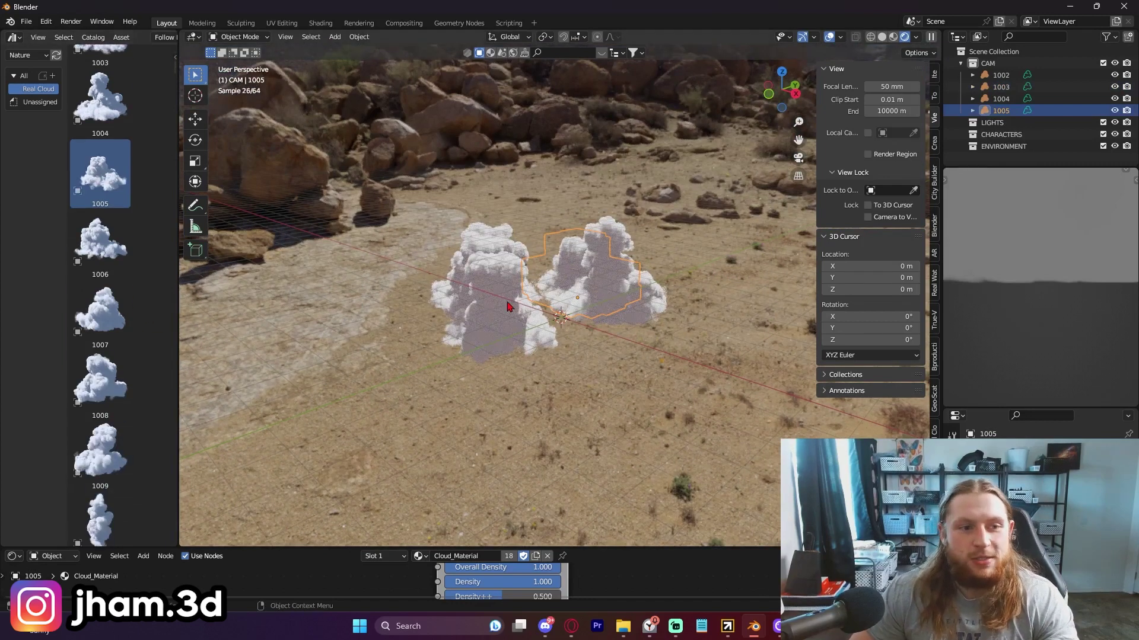
{"action": "scroll", "coordinate": [508, 306], "scroll_direction": "up", "scroll_amount": 2}
{"action": "scroll", "coordinate": [132, 363], "scroll_direction": "down", "scroll_amount": 20}
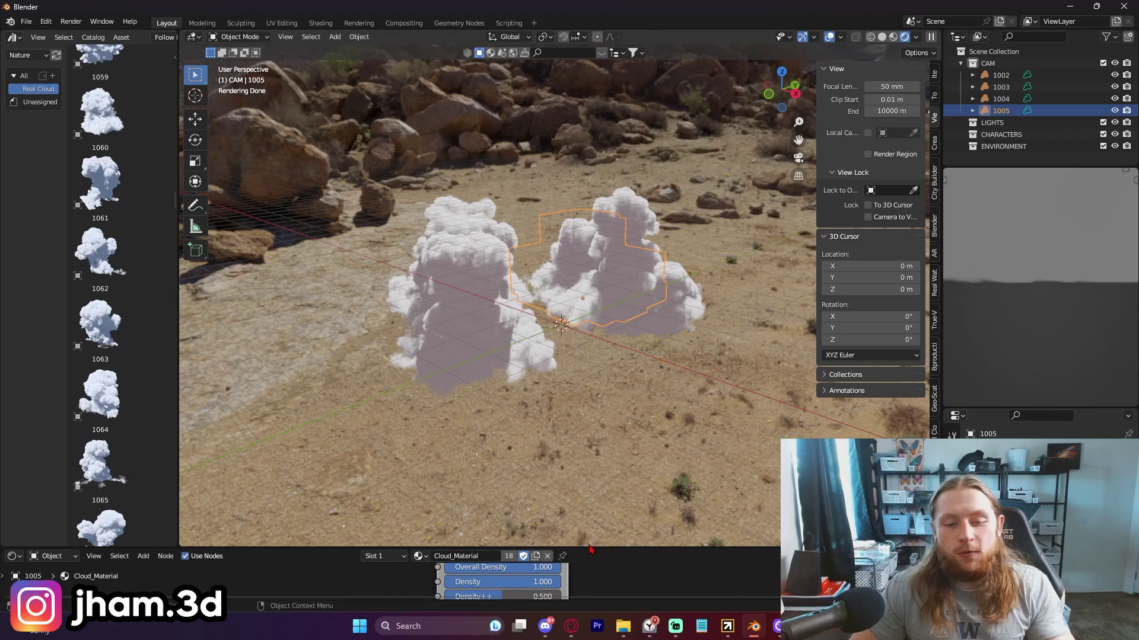
Enlarge the shader editor so that the settings of the Real_Cloud_Shader node can be seen.
{"action": "left_click_drag", "start_coordinate": [591, 549], "coordinate": [551, 414]}
{"action": "scroll", "coordinate": [528, 455], "scroll_direction": "up", "scroll_amount": 1}
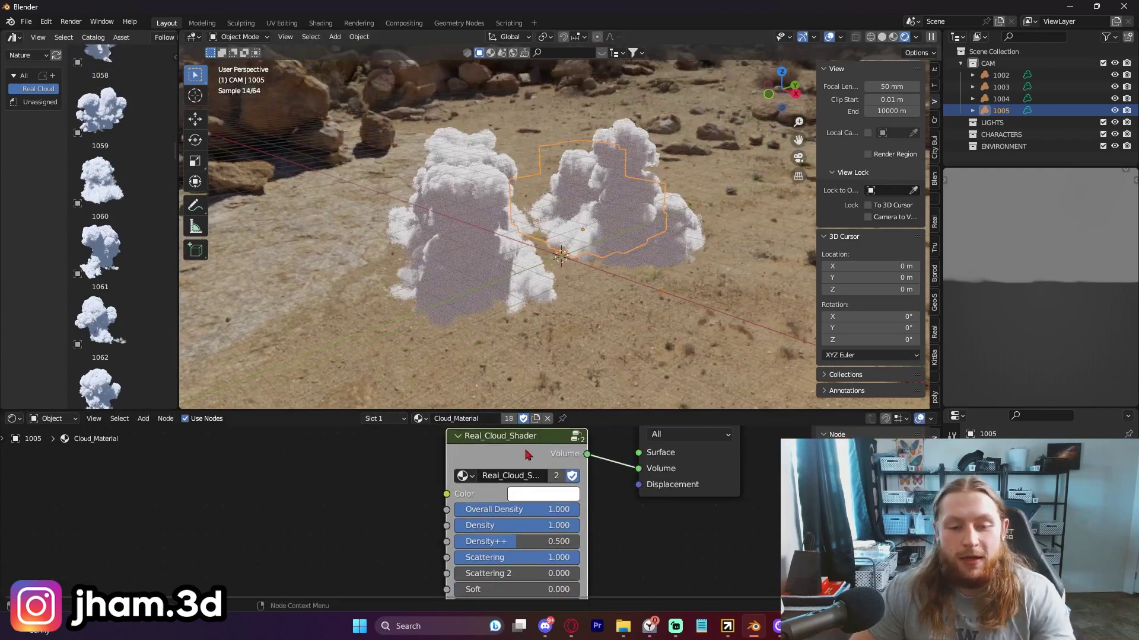
{"action": "left_click_drag", "start_coordinate": [528, 455], "coordinate": [514, 460]}
{"action": "scroll", "coordinate": [584, 313], "scroll_direction": "up", "scroll_amount": 2}
{"action": "middle_click_drag", "start_coordinate": [584, 315], "coordinate": [682, 292]}
{"action": "scroll", "coordinate": [644, 300], "scroll_direction": "down", "scroll_amount": 2}
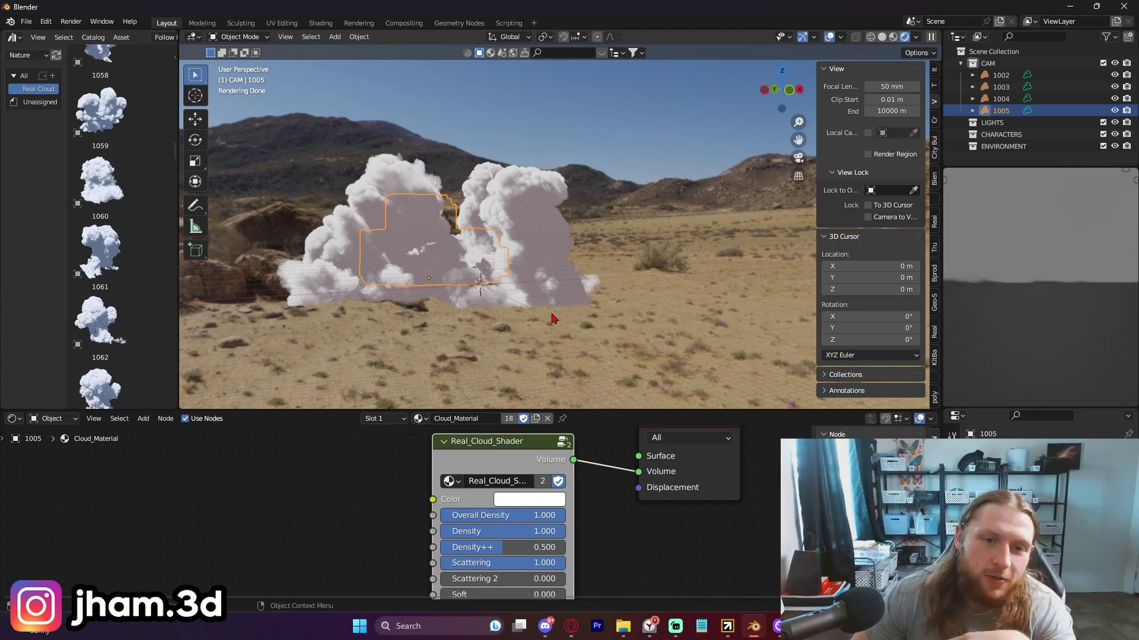
{"action": "middle_click_drag", "start_coordinate": [581, 564], "coordinate": [613, 518]}
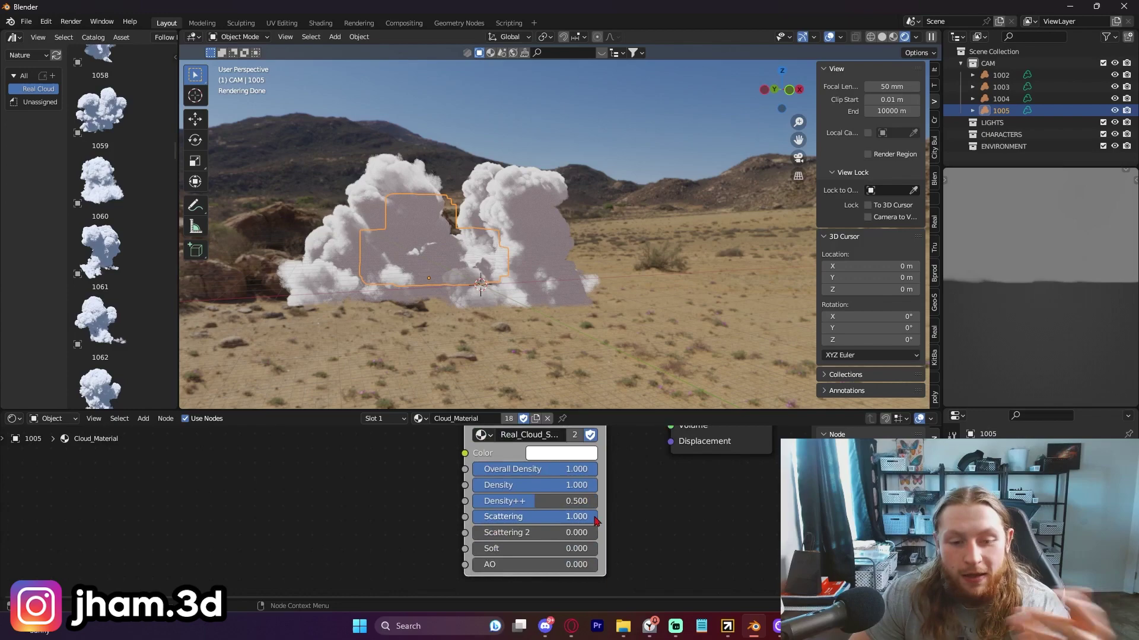
Set Scattering 2 to 1.000 on the Real_Cloud_Shader node to brighten the clouds' shaded sides.
{"action": "mouse_move", "coordinate": [594, 518]}
{"action": "left_mouse_down"}
{"action": "mouse_move", "coordinate": [477, 516]}
{"action": "mouse_move", "coordinate": [599, 519]}
{"action": "left_mouse_up"}
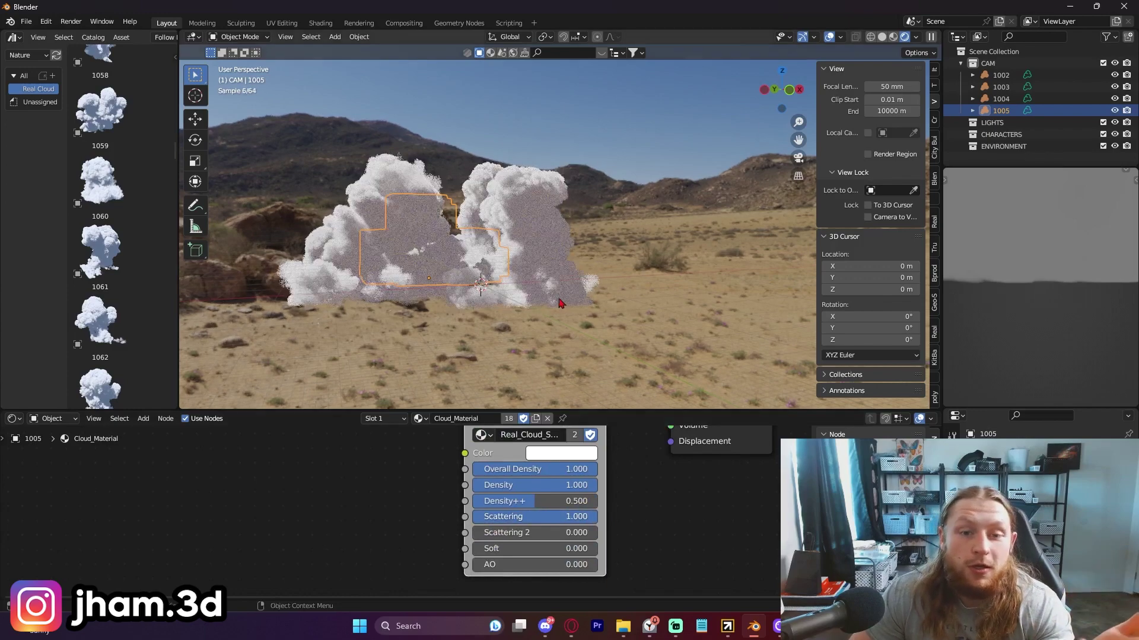
{"action": "middle_click_drag", "start_coordinate": [561, 300], "coordinate": [632, 278]}
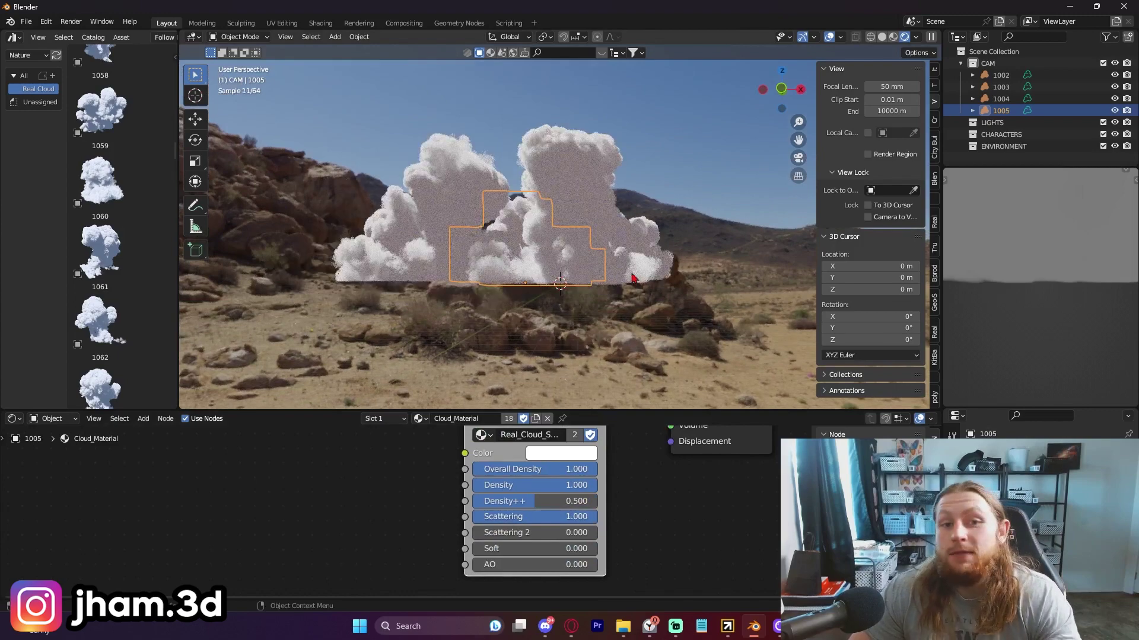
{"action": "left_click_drag", "start_coordinate": [556, 517], "coordinate": [596, 532]}
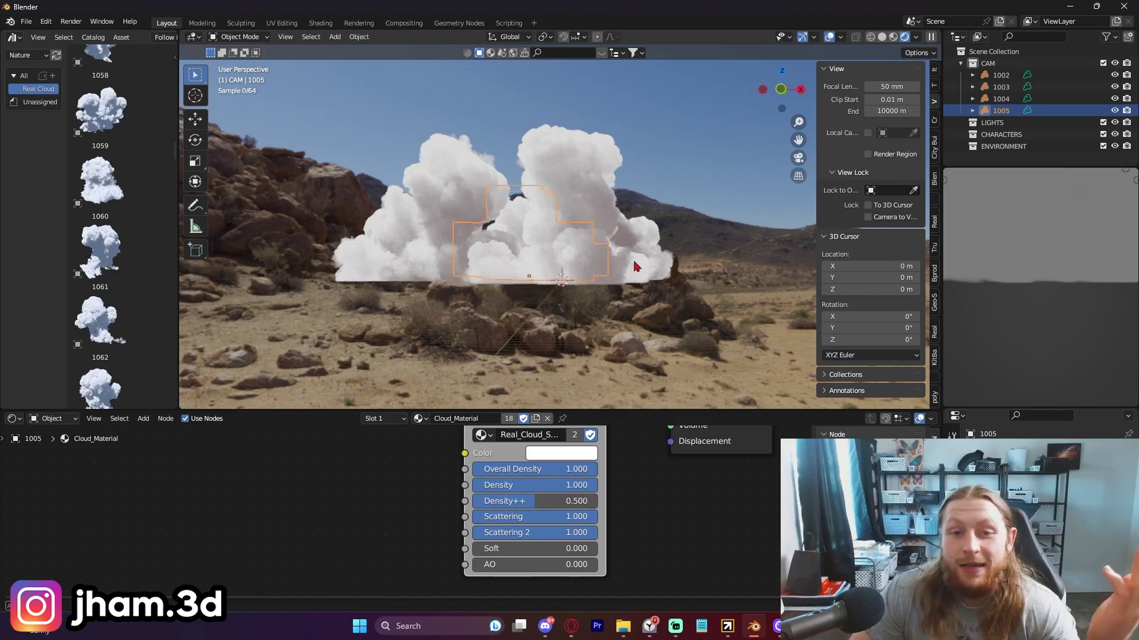
{"action": "middle_click_drag", "start_coordinate": [635, 261], "coordinate": [633, 267]}
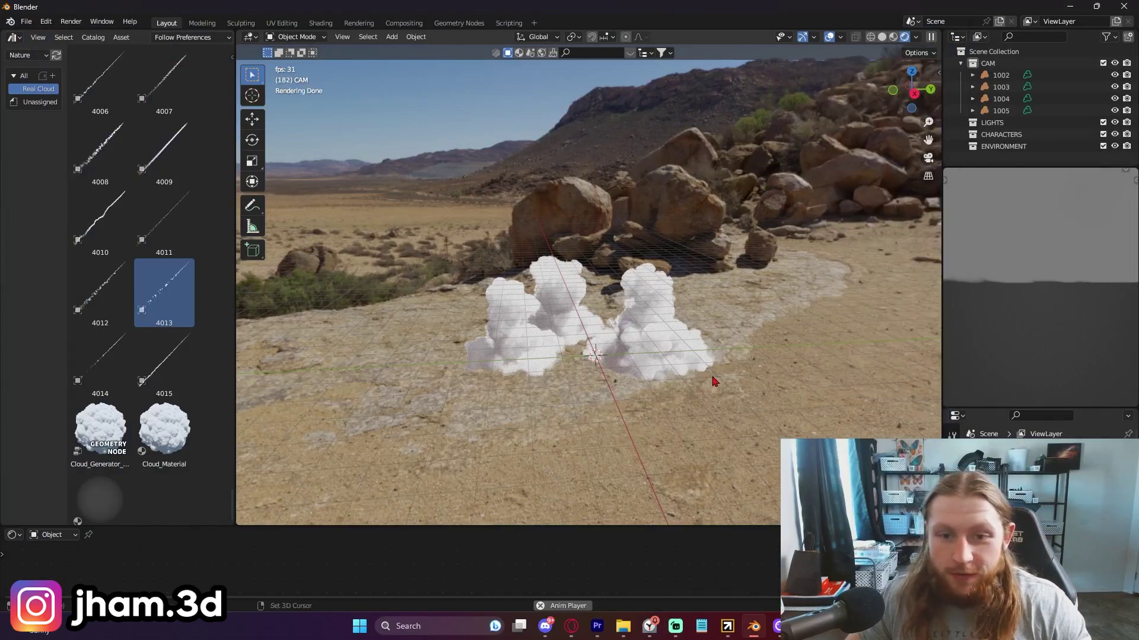
Add a camera to the CAM collection and align it to the current view of the clouds.
{"action": "key", "text": "shift+a"}
{"action": "left_click", "coordinate": [707, 336]}
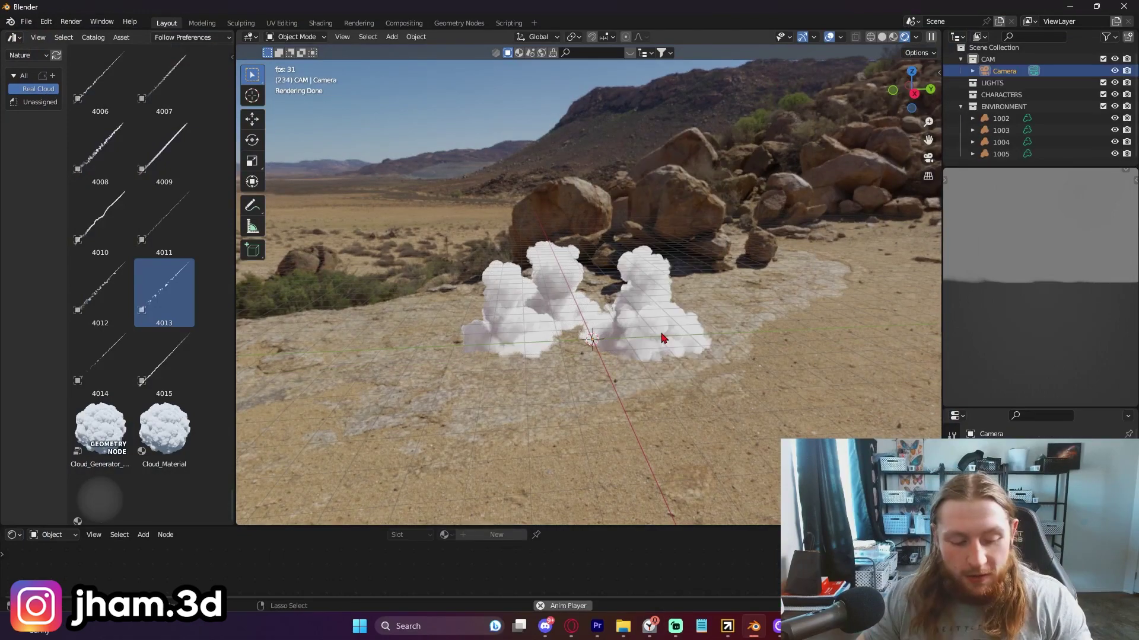
{"action": "key", "text": "KP_0"}
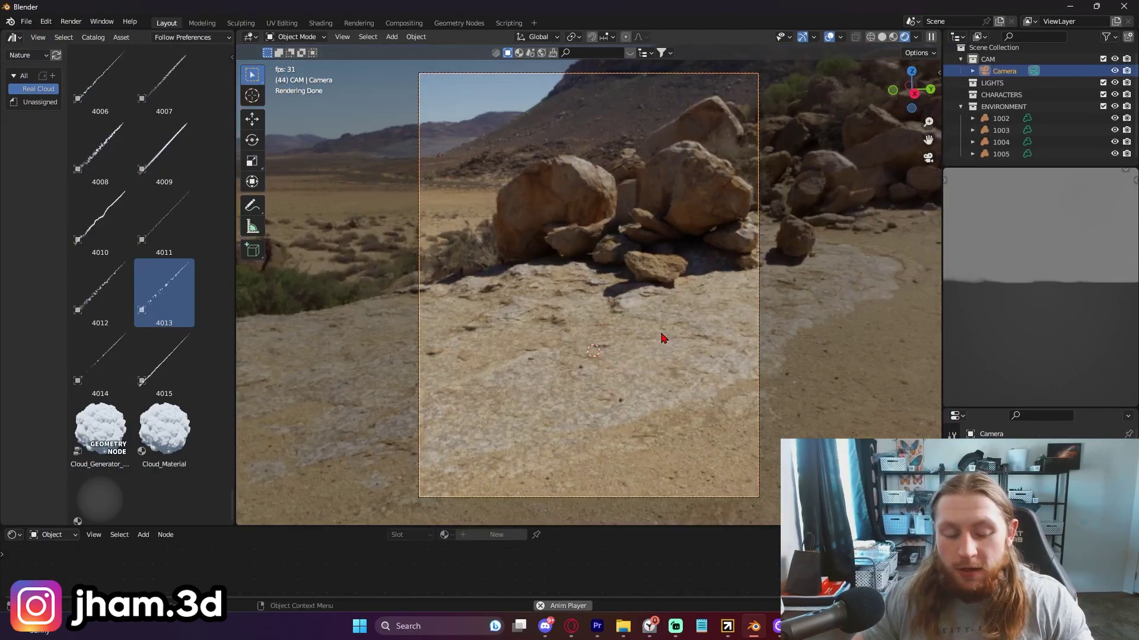
Move the camera far back along its local Z axis to bring the clouds into frame.
{"action": "key", "text": "g"}
{"action": "key", "text": "z"}
{"action": "key", "text": "z"}
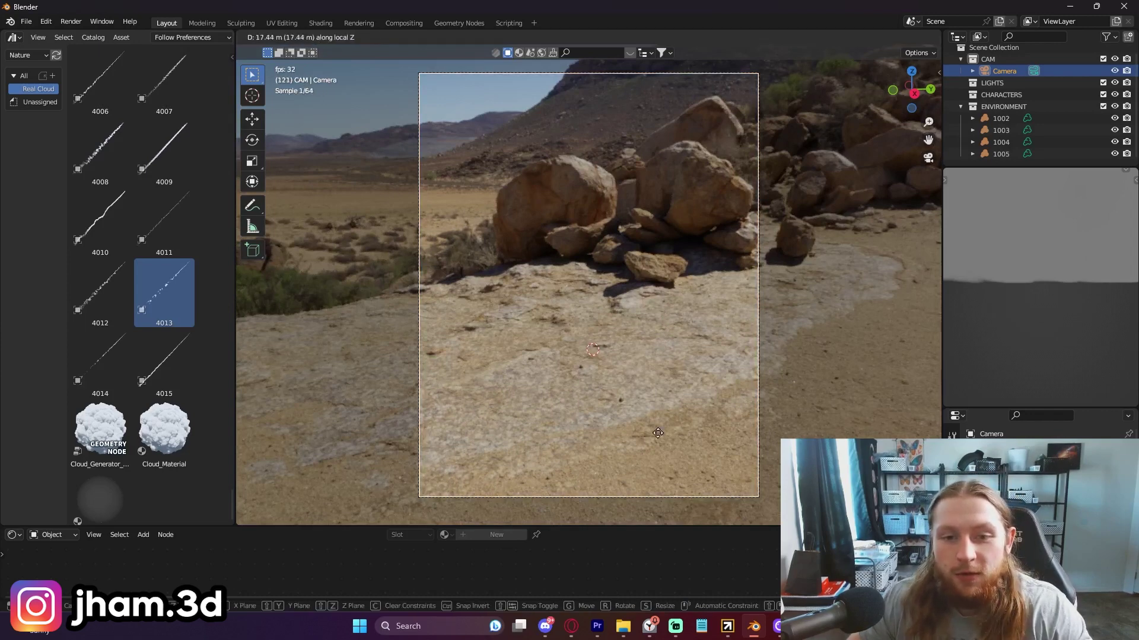
{"action": "left_click", "coordinate": [657, 127]}
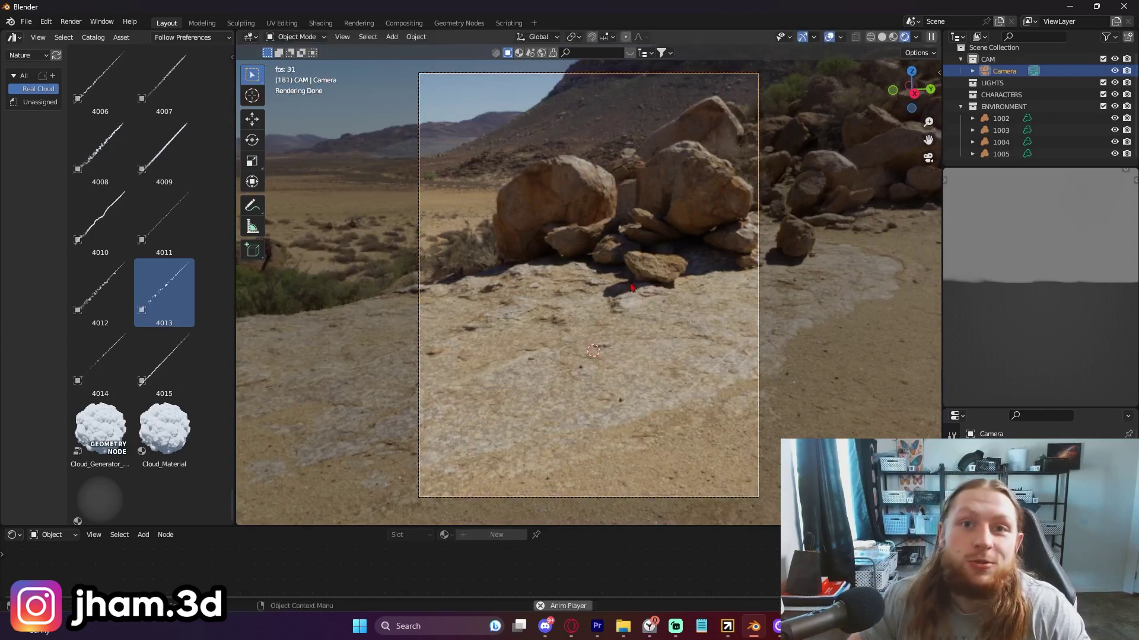
{"action": "key", "text": "g"}
{"action": "key", "text": "z"}
{"action": "key", "text": "z"}
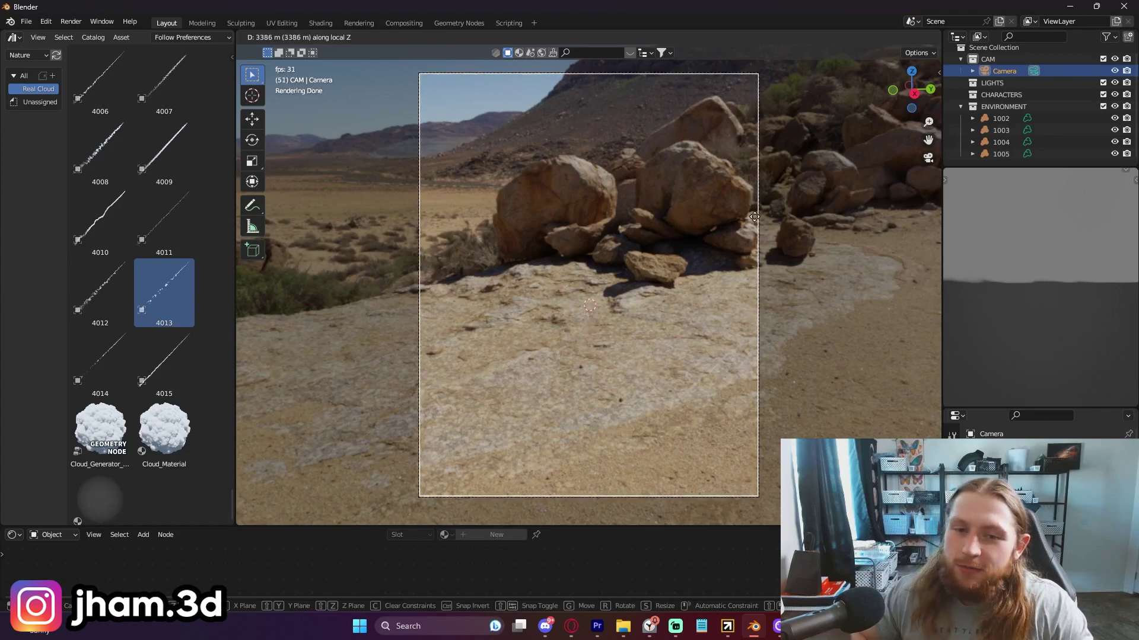
{"action": "left_click", "coordinate": [774, 95]}
Set the camera's lens clip end to 10000 m.
{"action": "middle_click_drag", "start_coordinate": [552, 414], "coordinate": [503, 407]}
{"action": "scroll", "coordinate": [567, 347], "scroll_direction": "down", "scroll_amount": 4}
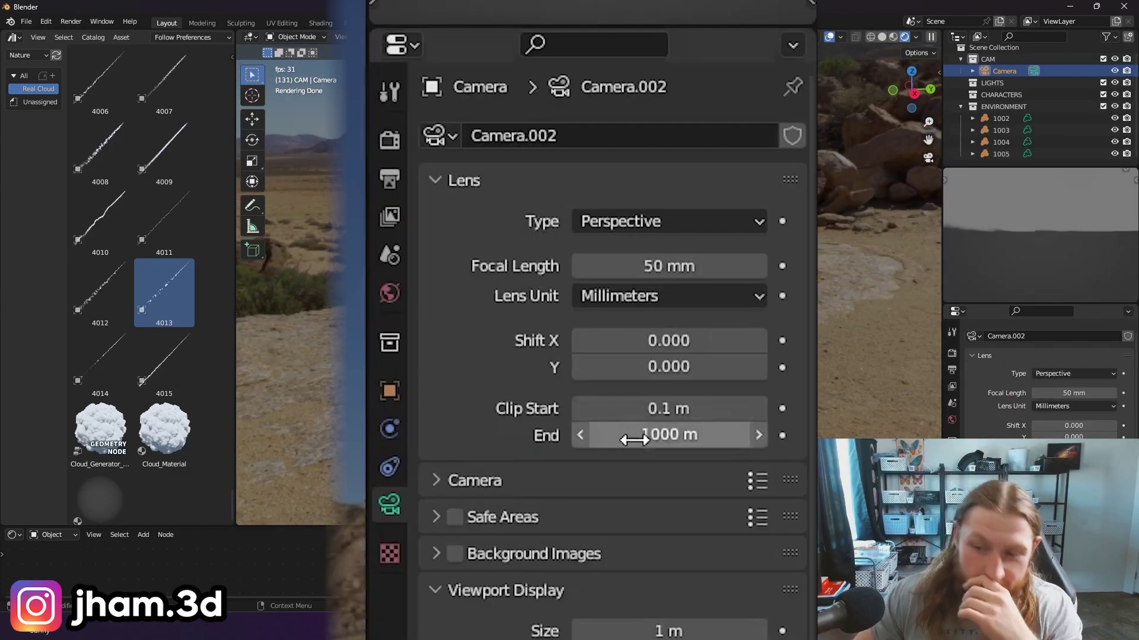
{"action": "left_click", "coordinate": [636, 439]}
{"action": "left_click", "coordinate": [613, 444]}
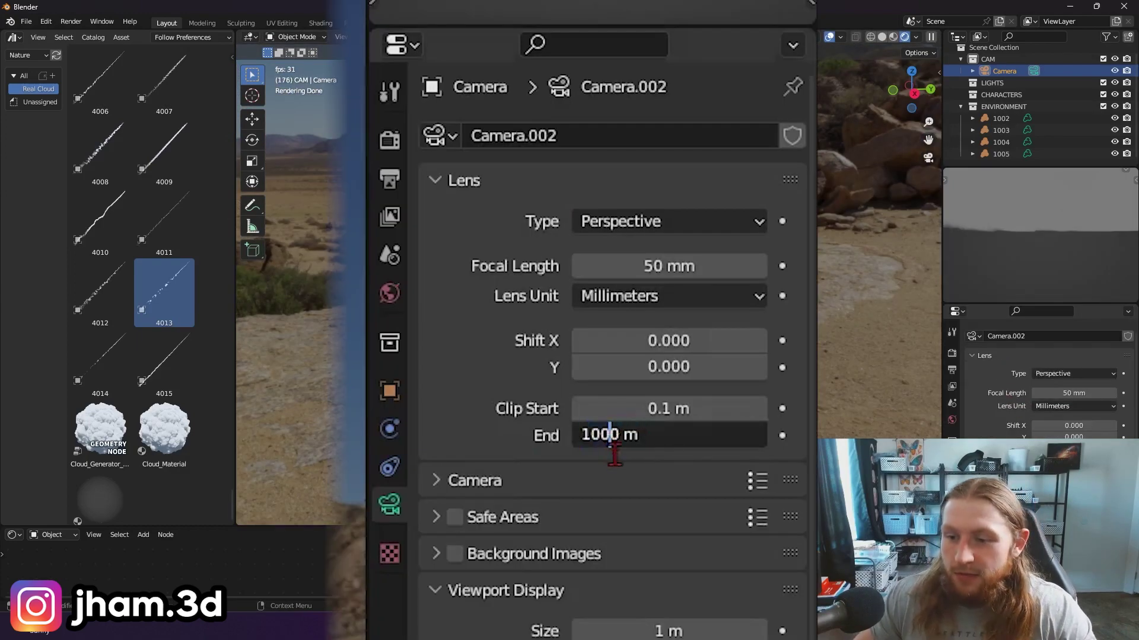
{"action": "type", "text": "0"}
{"action": "key", "text": "Return"}
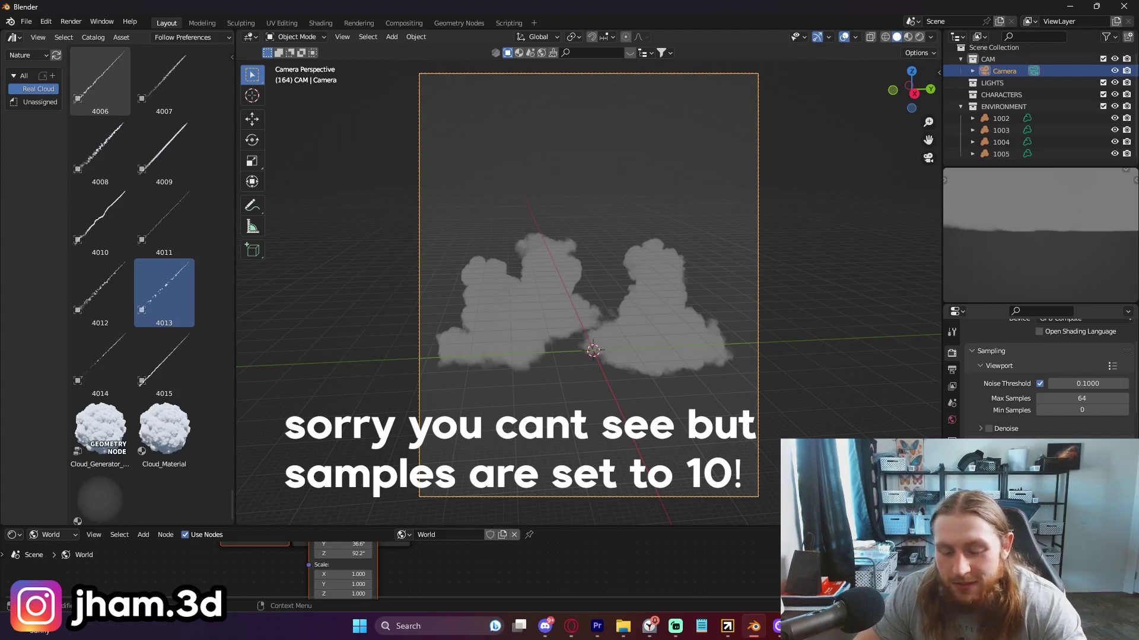
Render a still image of the clouds from the camera.
{"action": "left_click", "coordinate": [70, 22]}
{"action": "left_click", "coordinate": [83, 34]}
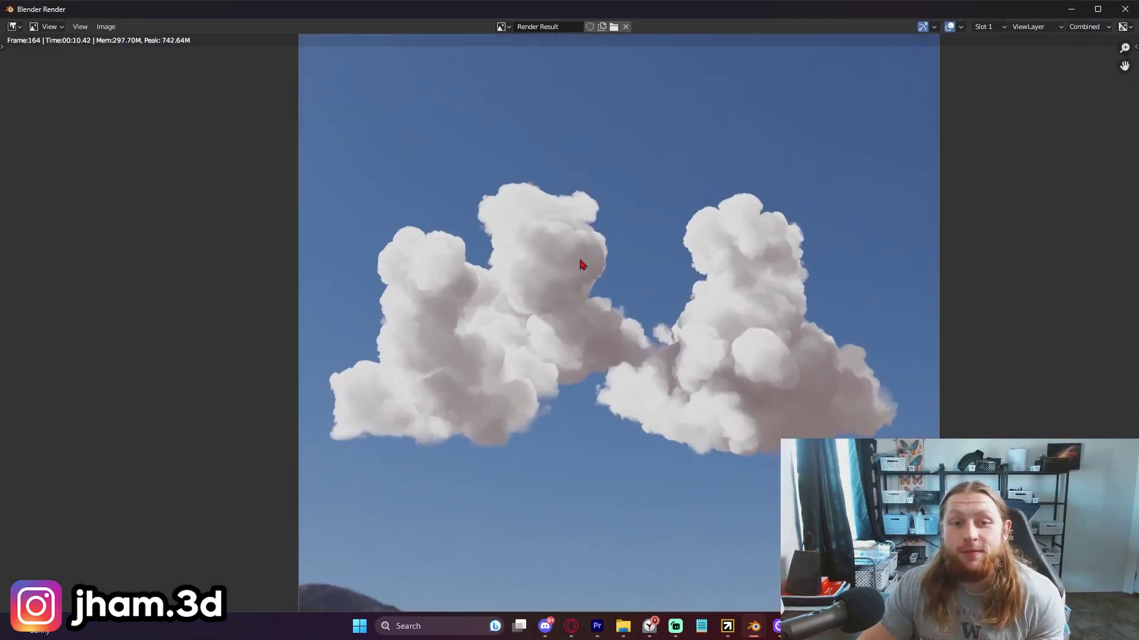
Examine the rendered clouds up close and as a whole for detail and shading.
{"action": "scroll", "coordinate": [581, 265], "scroll_direction": "up", "scroll_amount": 3}
{"action": "middle_click_drag", "start_coordinate": [585, 262], "coordinate": [684, 318]}
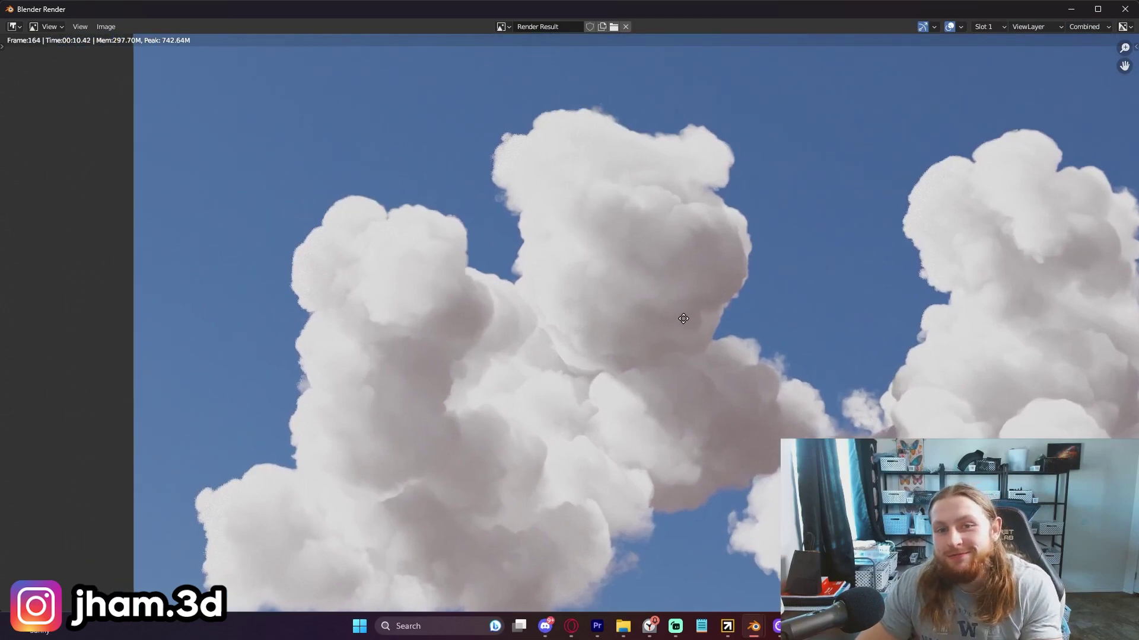
{"action": "scroll", "coordinate": [683, 319], "scroll_direction": "down", "scroll_amount": 5}
{"action": "scroll", "coordinate": [724, 323], "scroll_direction": "up", "scroll_amount": 5}
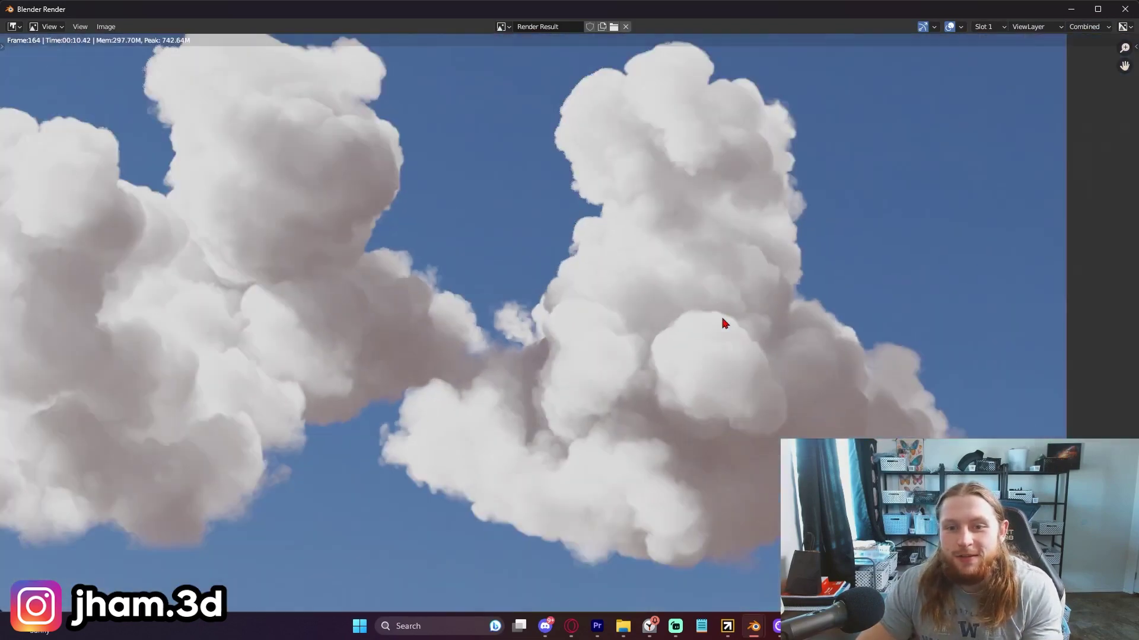
{"action": "scroll", "coordinate": [722, 323], "scroll_direction": "down", "scroll_amount": 4}
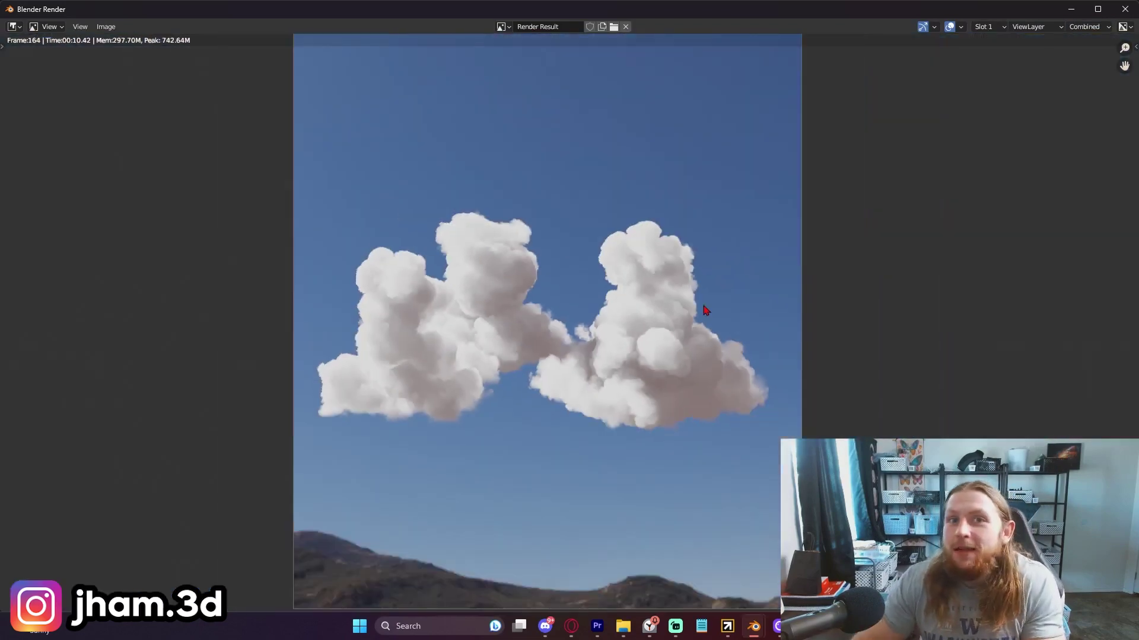
{"action": "scroll", "coordinate": [707, 303], "scroll_direction": "up", "scroll_amount": 5}
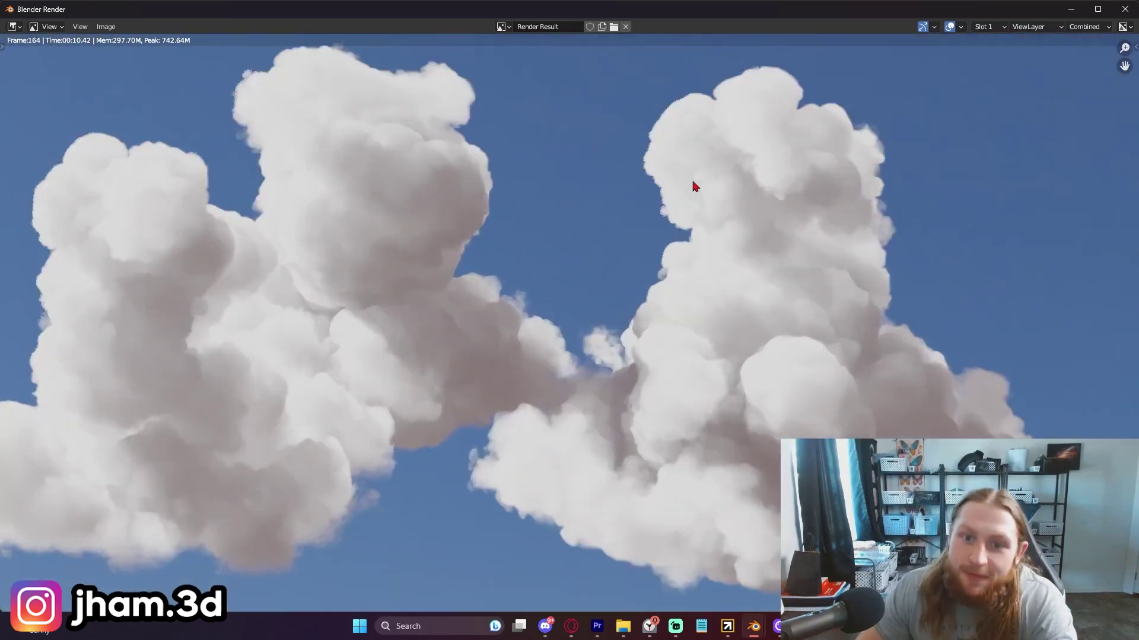
{"action": "scroll", "coordinate": [716, 221], "scroll_direction": "down", "scroll_amount": 1}
{"action": "scroll", "coordinate": [700, 226], "scroll_direction": "up", "scroll_amount": 4}
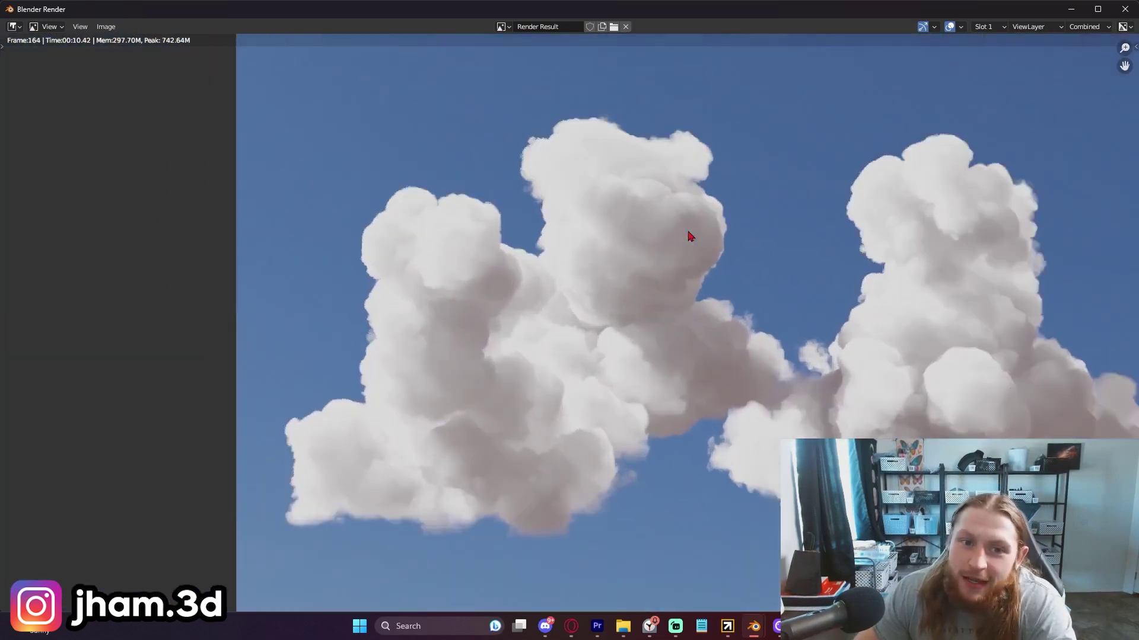
{"action": "scroll", "coordinate": [681, 228], "scroll_direction": "down", "scroll_amount": 2}
{"action": "scroll", "coordinate": [668, 221], "scroll_direction": "up", "scroll_amount": 2}
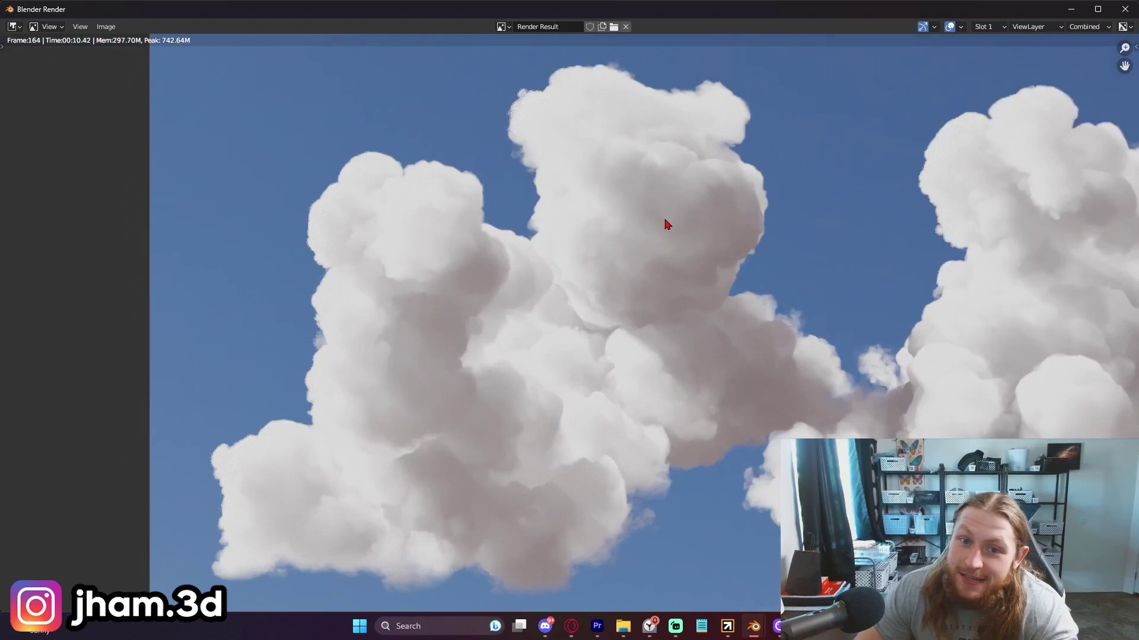
{"action": "scroll", "coordinate": [706, 214], "scroll_direction": "down", "scroll_amount": 2}
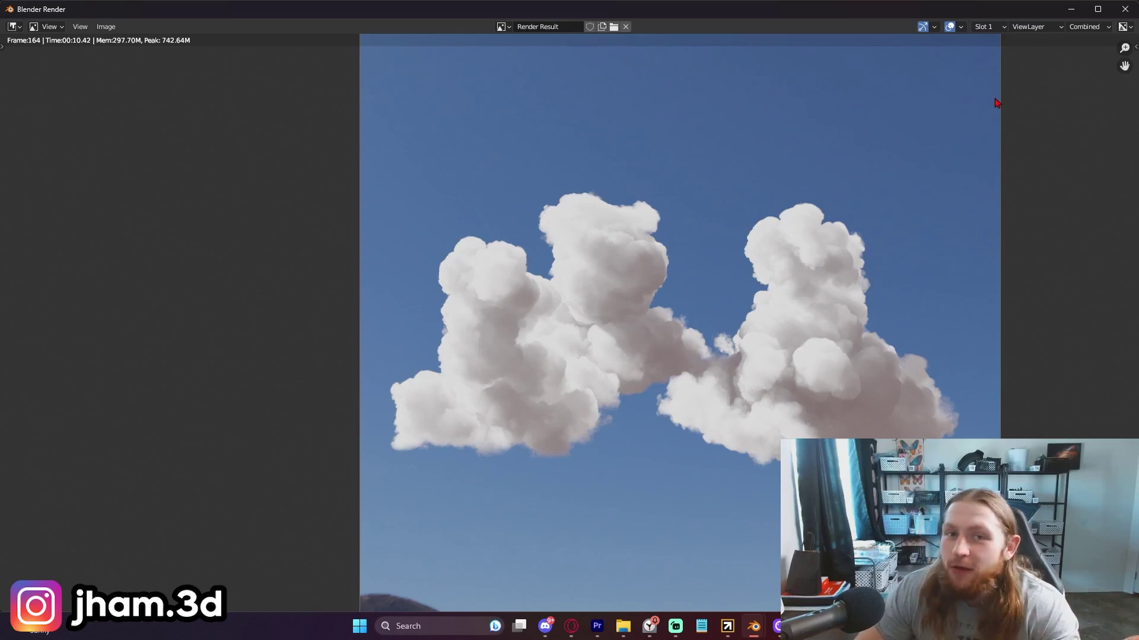
Examine the rendered clouds up close for detail and minimize the render window.
{"action": "scroll", "coordinate": [653, 247], "scroll_direction": "up", "scroll_amount": 3}
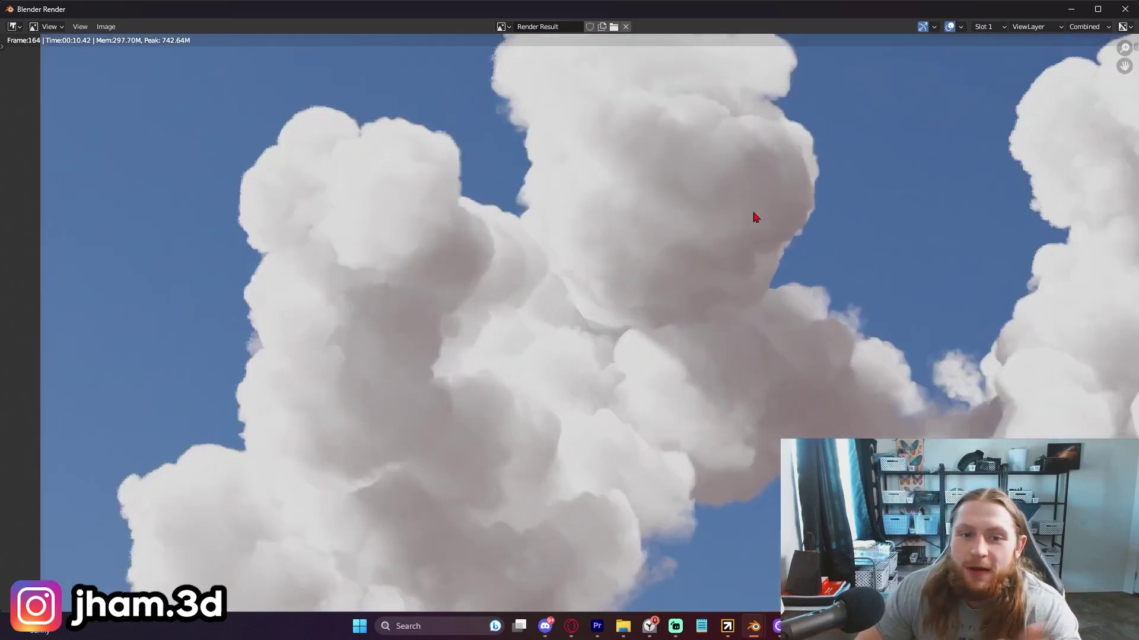
{"action": "left_click", "coordinate": [1070, 10]}
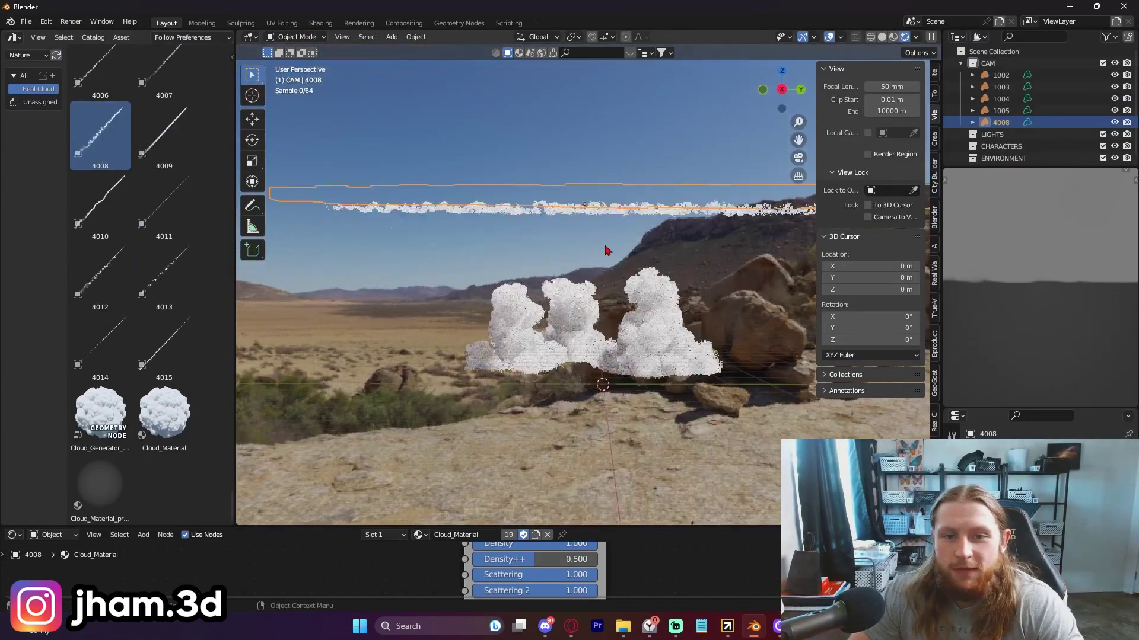
Place the long cloud assets 4015, 4011, 4009, 4006, a second 4011, 4010 and 4013 in the sky above the puffy clouds.
{"action": "left_click_drag", "start_coordinate": [164, 350], "coordinate": [609, 175]}
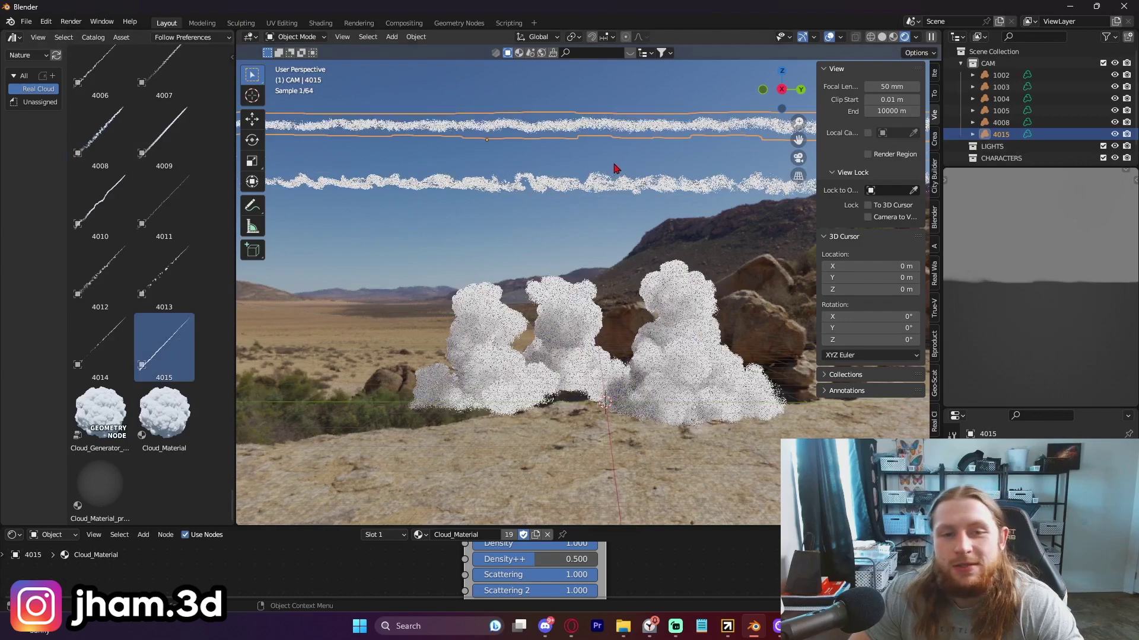
{"action": "left_click_drag", "start_coordinate": [164, 204], "coordinate": [553, 131]}
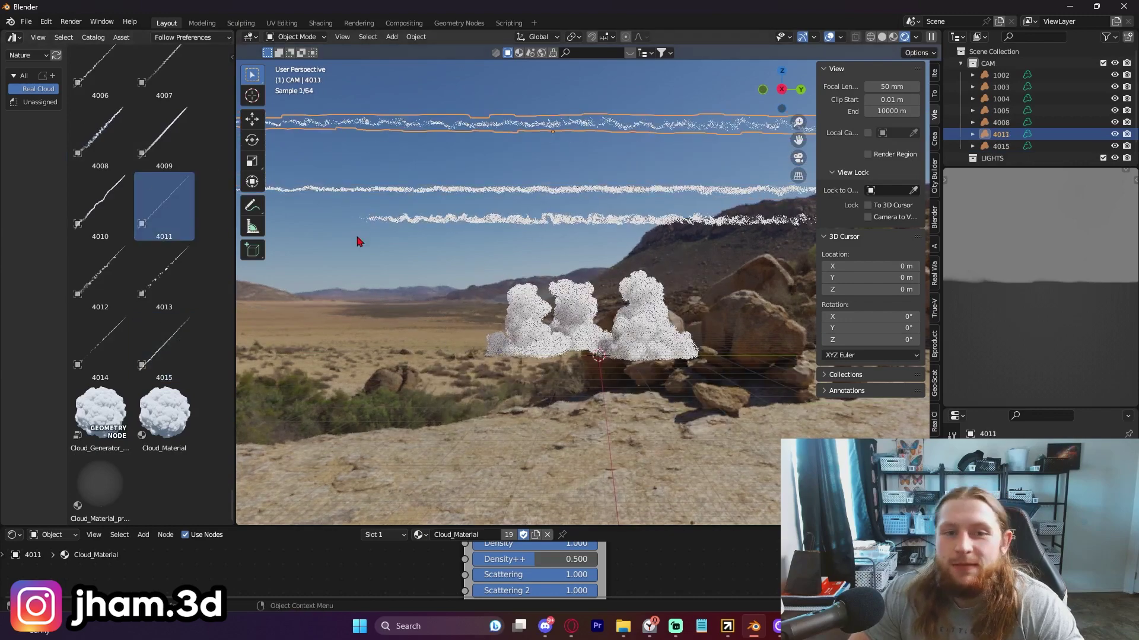
{"action": "left_click_drag", "start_coordinate": [164, 136], "coordinate": [465, 147]}
{"action": "left_click_drag", "start_coordinate": [100, 68], "coordinate": [300, 77]}
{"action": "left_click_drag", "start_coordinate": [164, 220], "coordinate": [501, 177]}
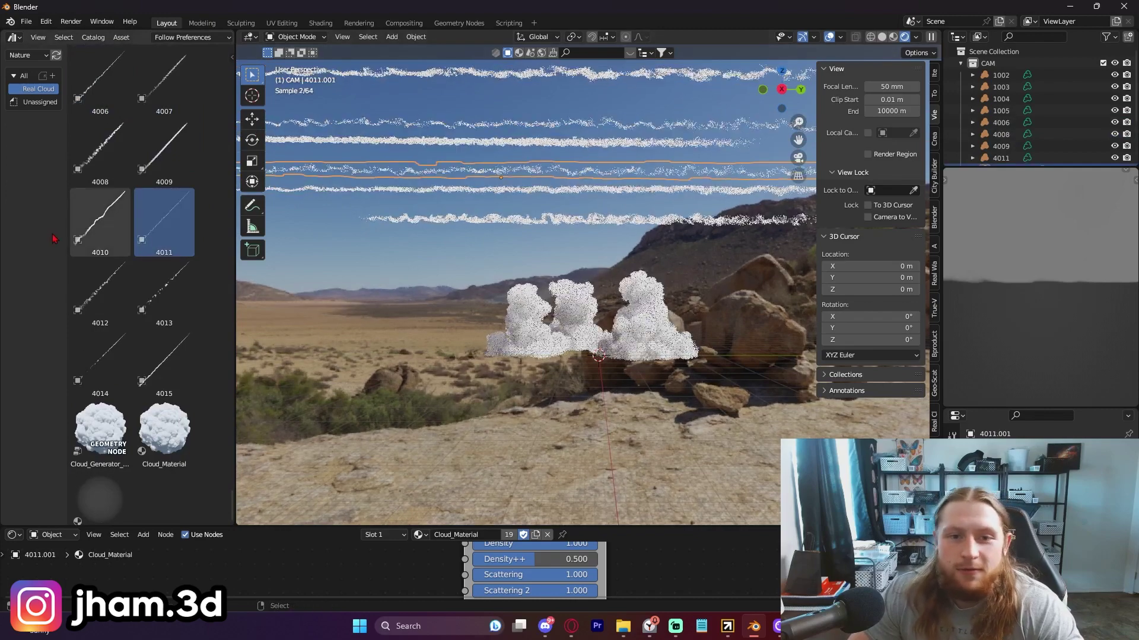
{"action": "left_click_drag", "start_coordinate": [100, 220], "coordinate": [511, 119]}
{"action": "left_click_drag", "start_coordinate": [151, 277], "coordinate": [542, 169]}
{"action": "scroll", "coordinate": [655, 240], "scroll_direction": "down", "scroll_amount": 2}
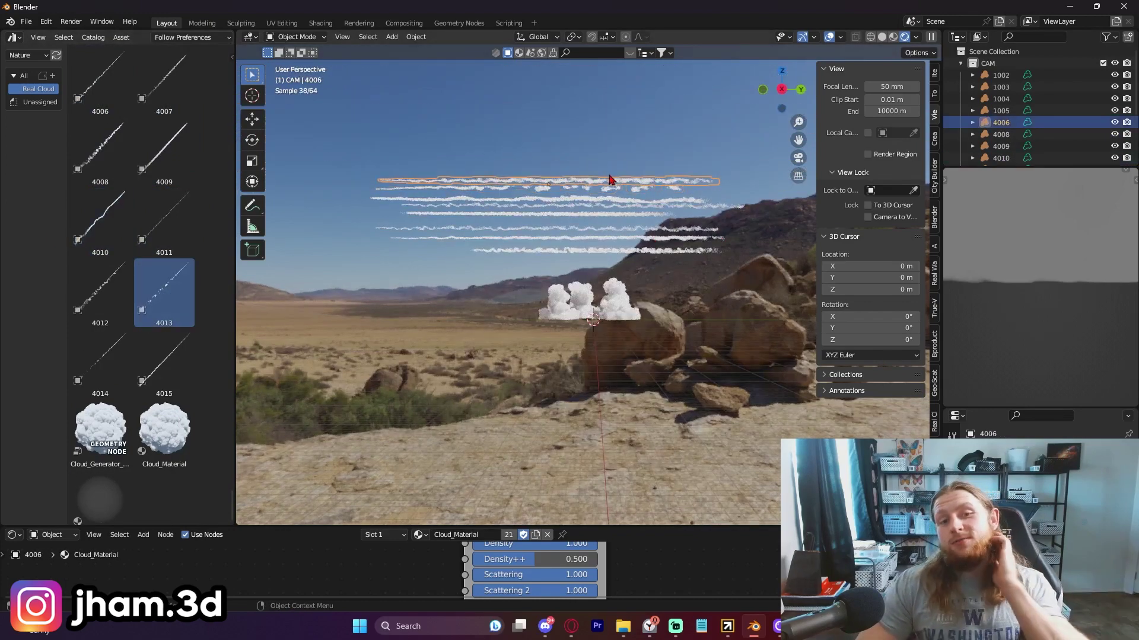
Delete all the long cloud strips in the sky, keeping only the group of puffy clouds.
{"action": "left_click_drag", "start_coordinate": [611, 178], "coordinate": [656, 258]}
{"action": "key", "text": "x"}
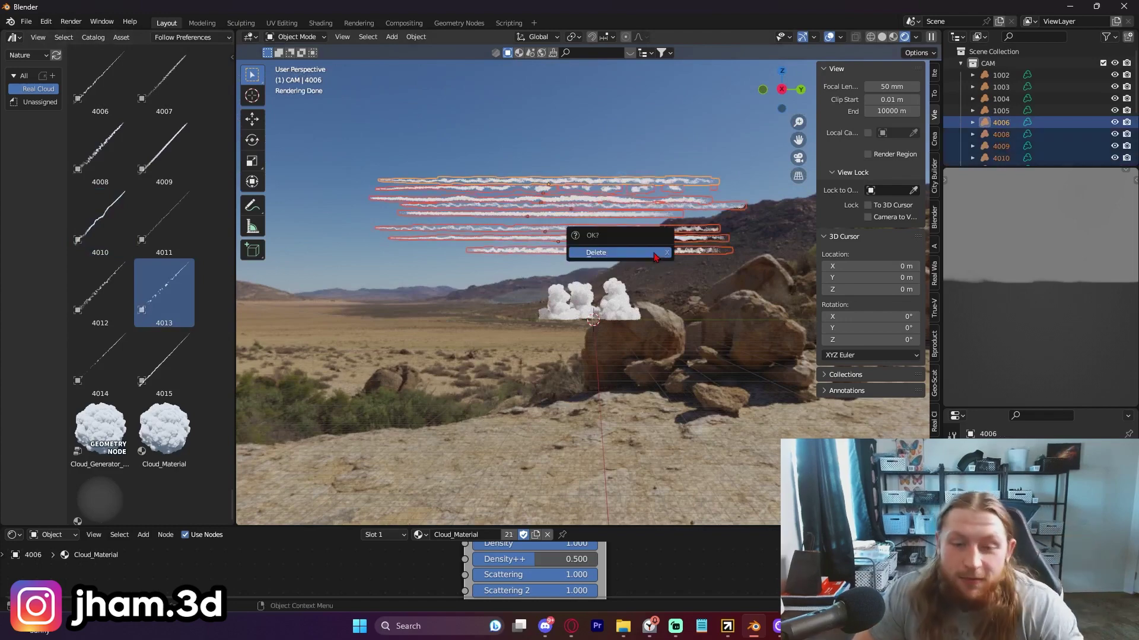
{"action": "left_click", "coordinate": [655, 254]}
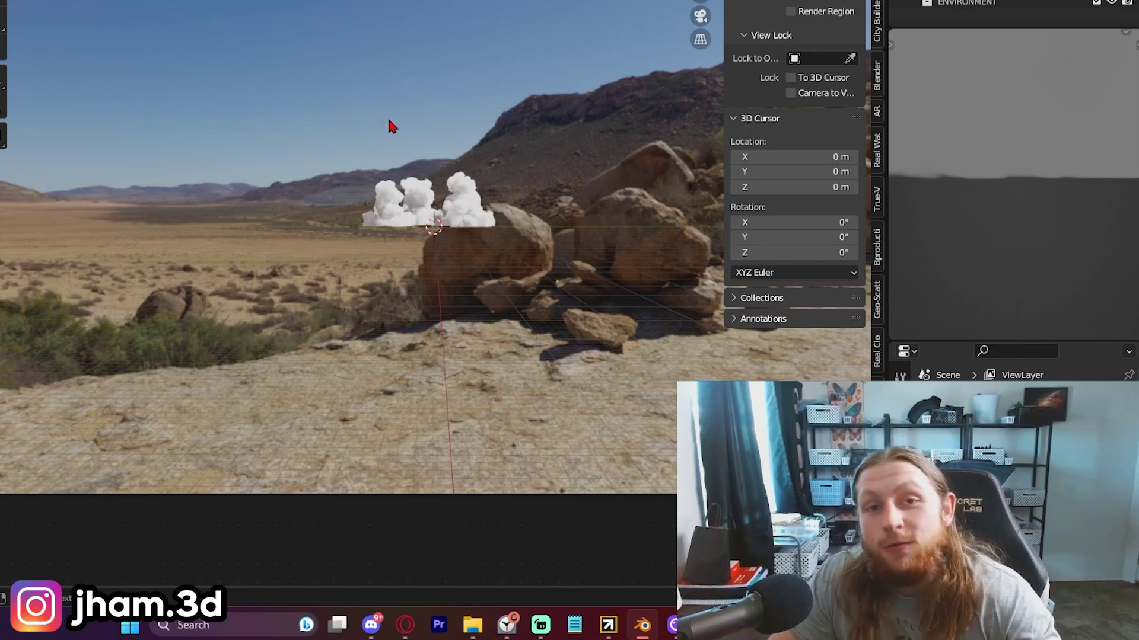
{"action": "scroll", "coordinate": [472, 193], "scroll_direction": "up", "scroll_amount": 4}
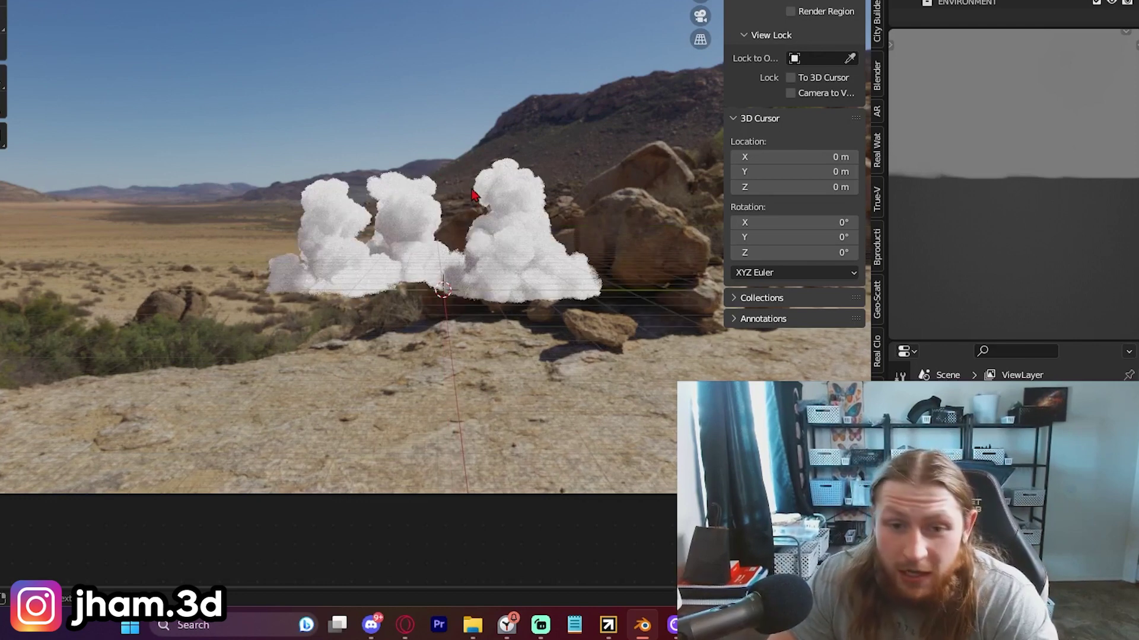